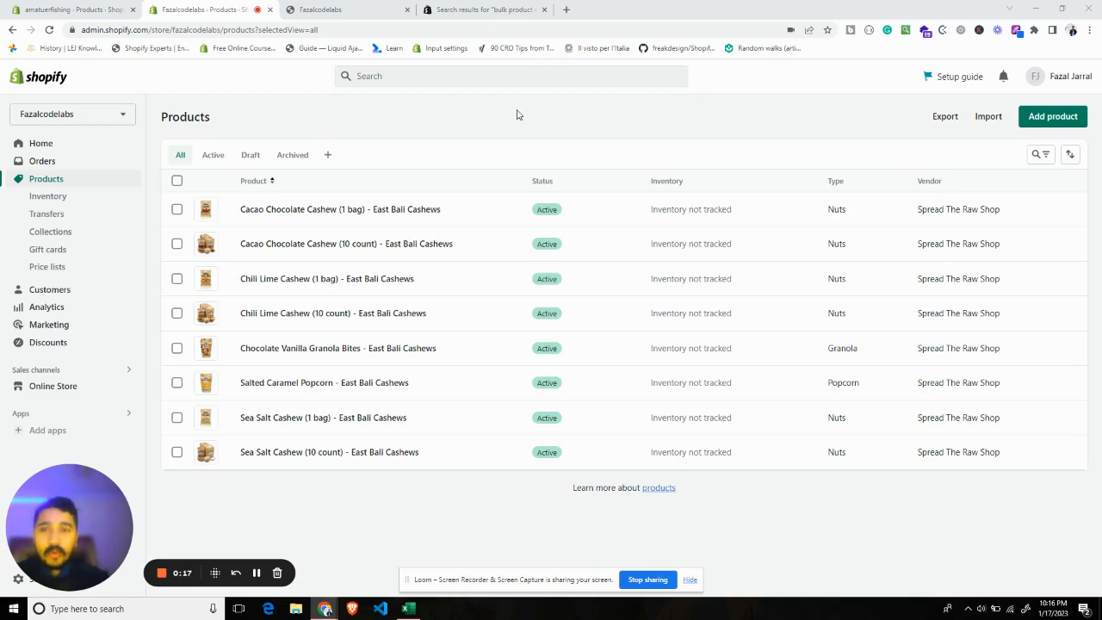
Look over the product lists of the amatuerfishing and Fazalcodelabs stores and the products_export spreadsheet in Excel
{"action": "left_click", "coordinate": [86, 11]}
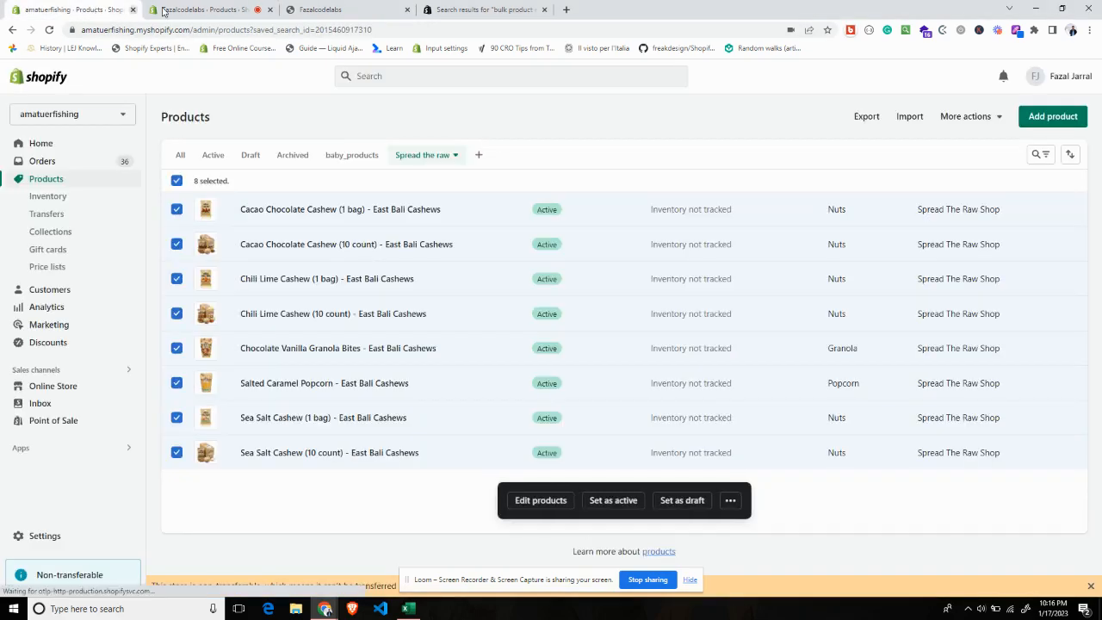
{"action": "left_click", "coordinate": [184, 10]}
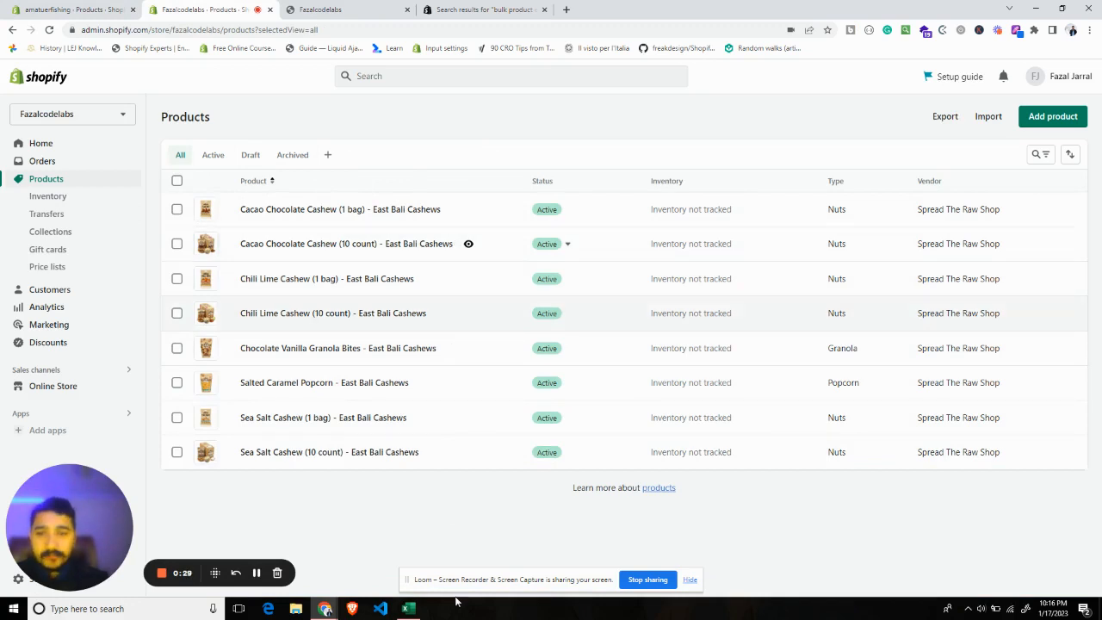
{"action": "left_click", "coordinate": [408, 609]}
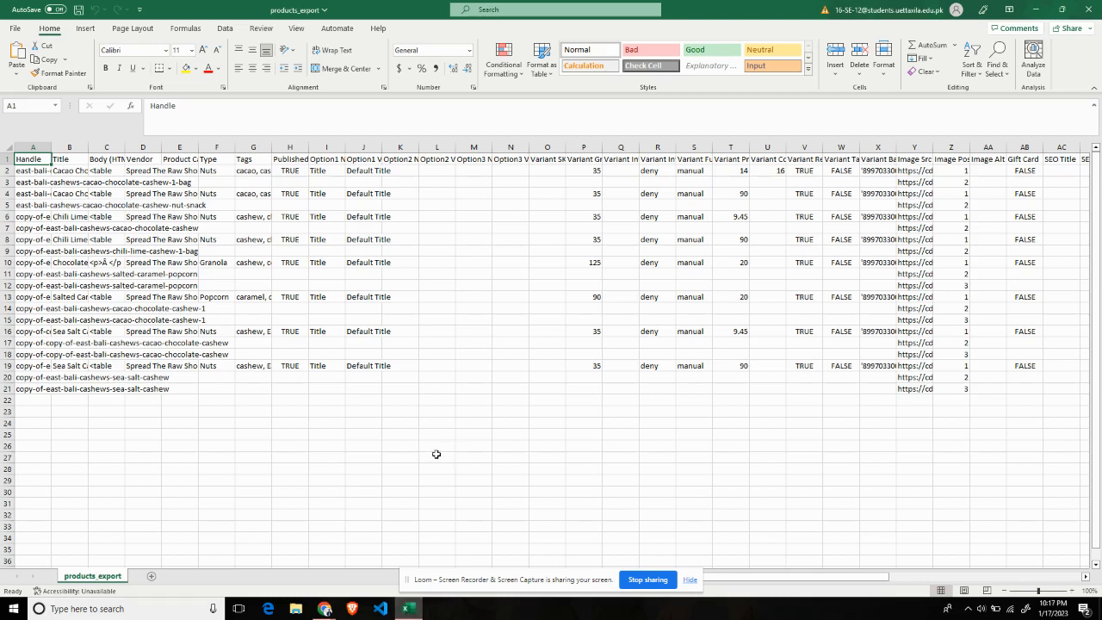
{"action": "left_click", "coordinate": [325, 608]}
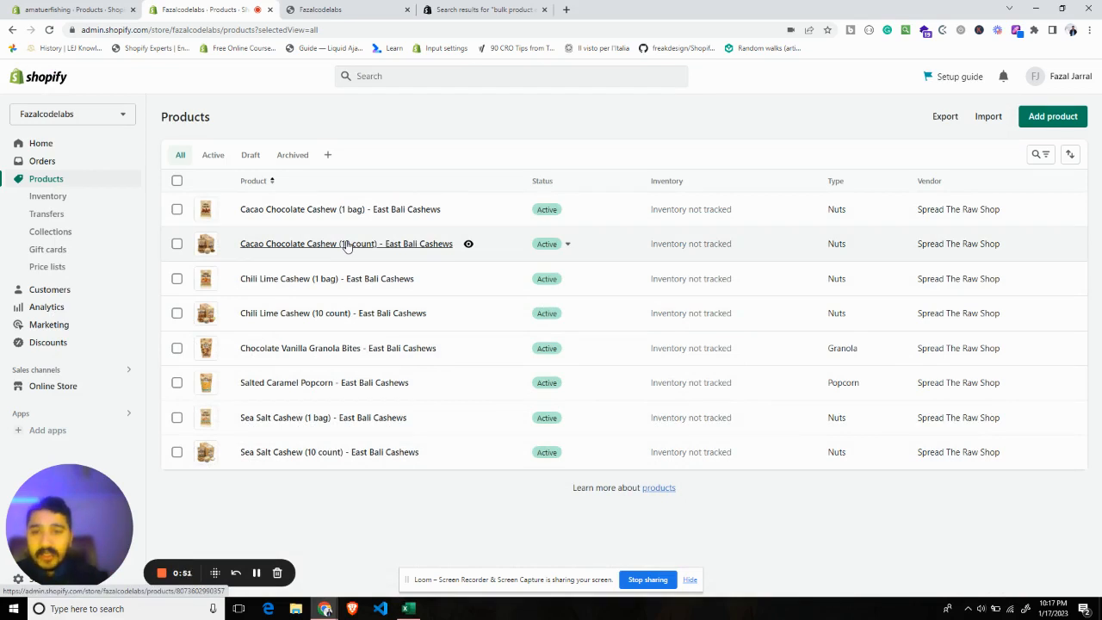
{"action": "left_click", "coordinate": [176, 182]}
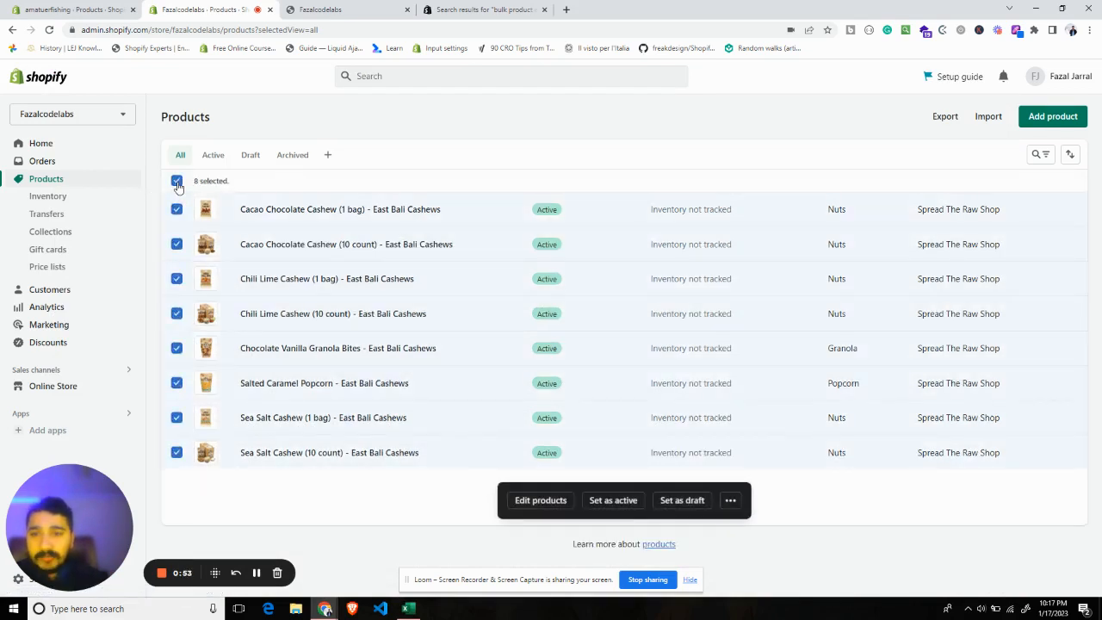
{"action": "left_click", "coordinate": [176, 181]}
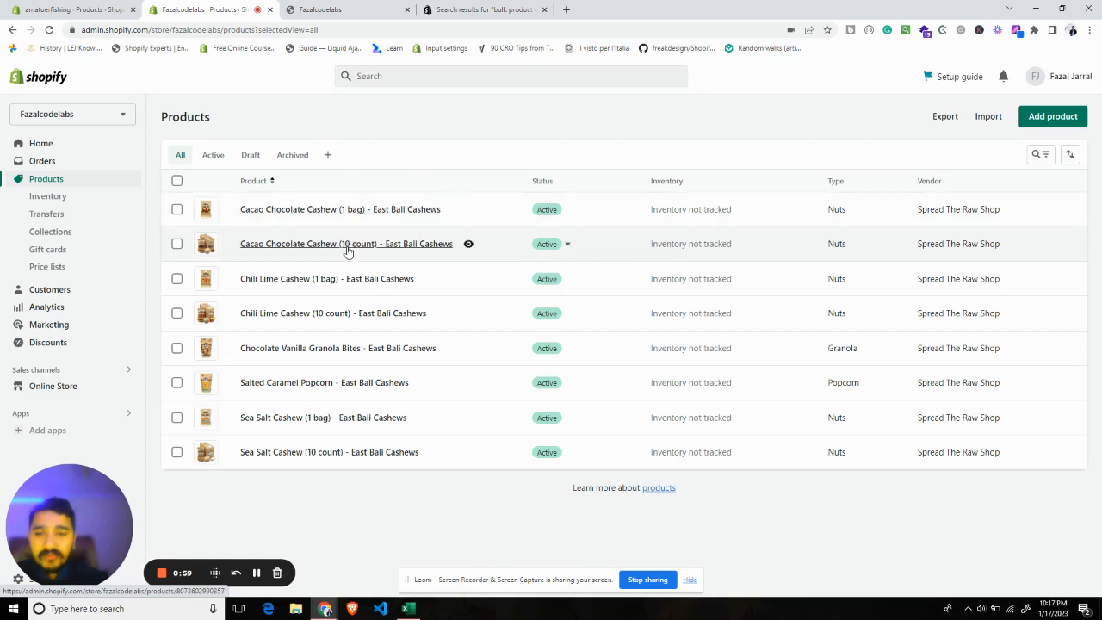
Open the Cacao Chocolate Cashew (1 bag) product in a new tab and review its description, media and tags
{"action": "left_click", "coordinate": [361, 209], "text": "ctrl"}
{"action": "left_click", "coordinate": [369, 5]}
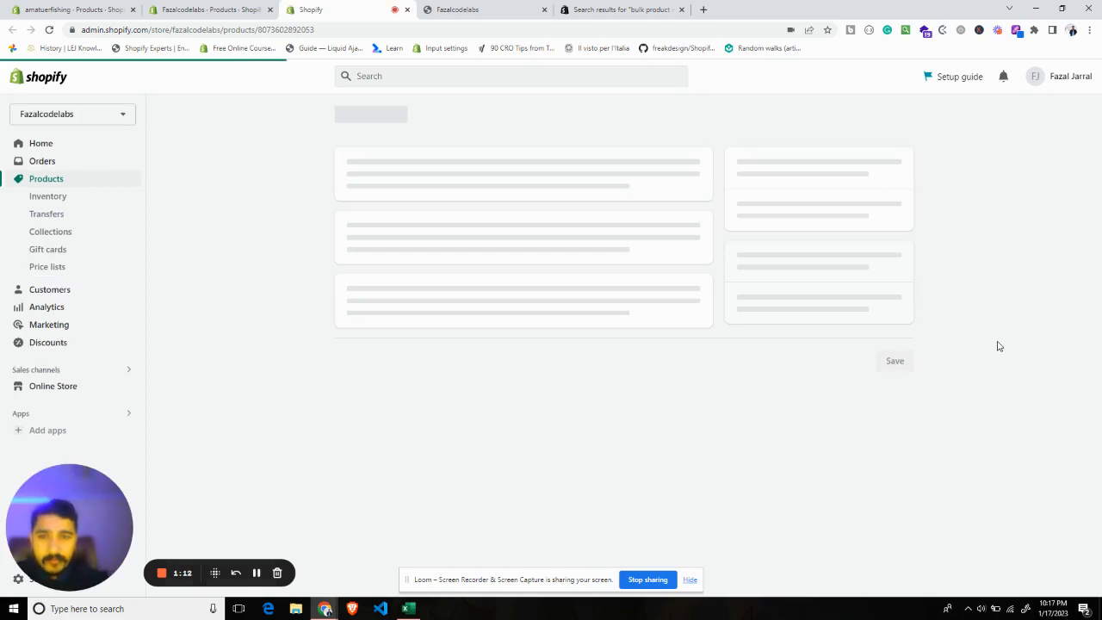
{"action": "scroll", "coordinate": [942, 382], "scroll_direction": "down", "scroll_amount": 3}
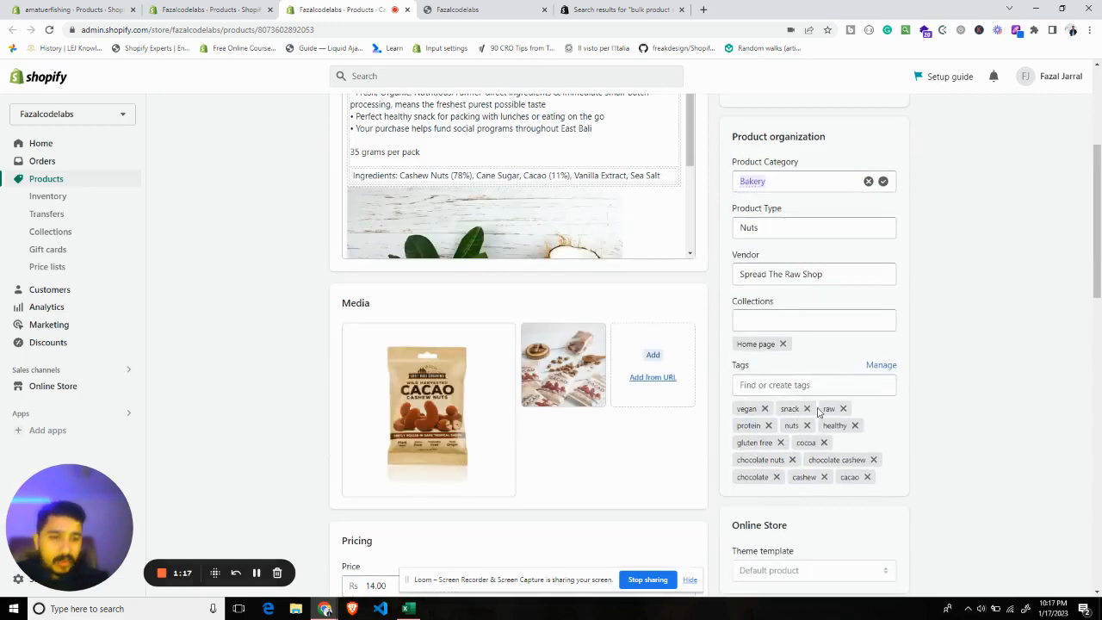
{"action": "scroll", "coordinate": [818, 412], "scroll_direction": "up", "scroll_amount": 3}
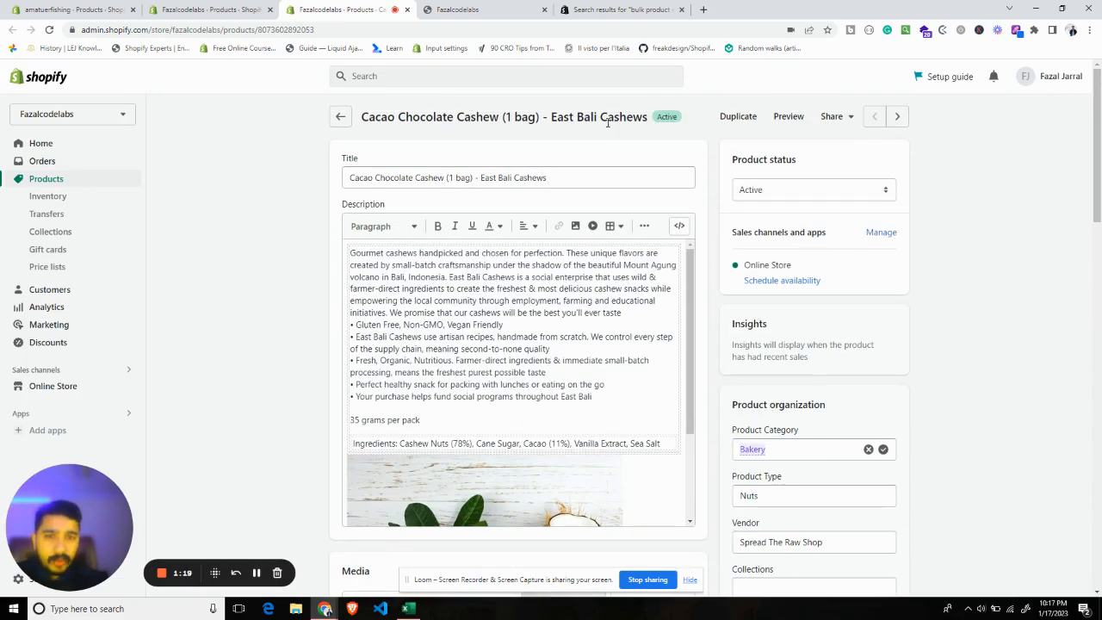
{"action": "scroll", "coordinate": [873, 387], "scroll_direction": "down", "scroll_amount": 5}
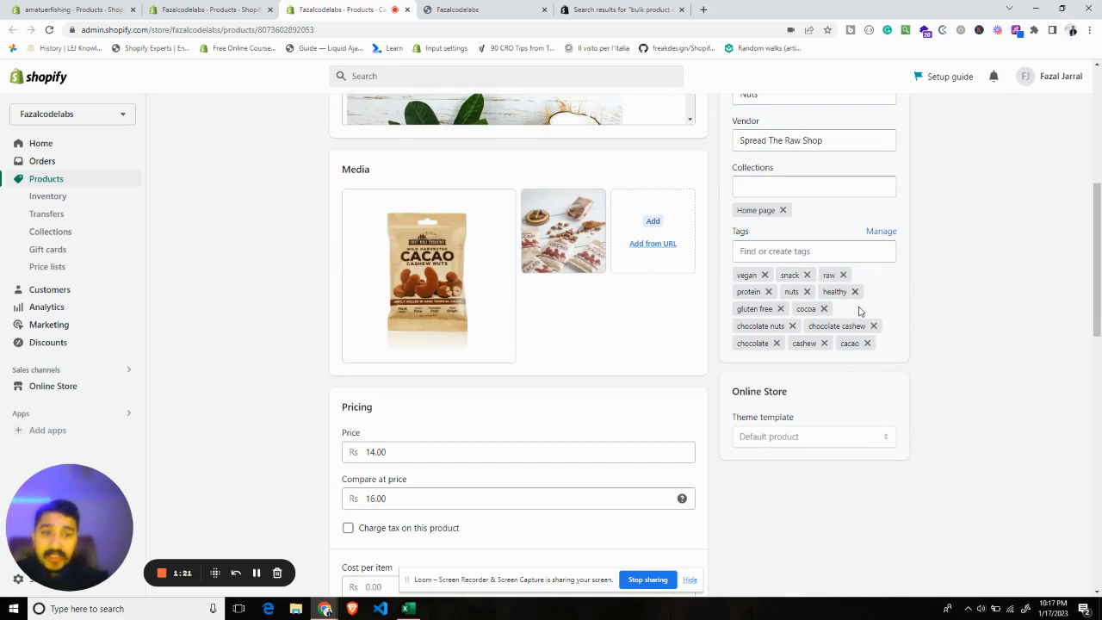
Add the tag "imported" to the Cacao Chocolate Cashew (1 bag) product
{"action": "left_click", "coordinate": [789, 250]}
{"action": "type", "text": "importe"}
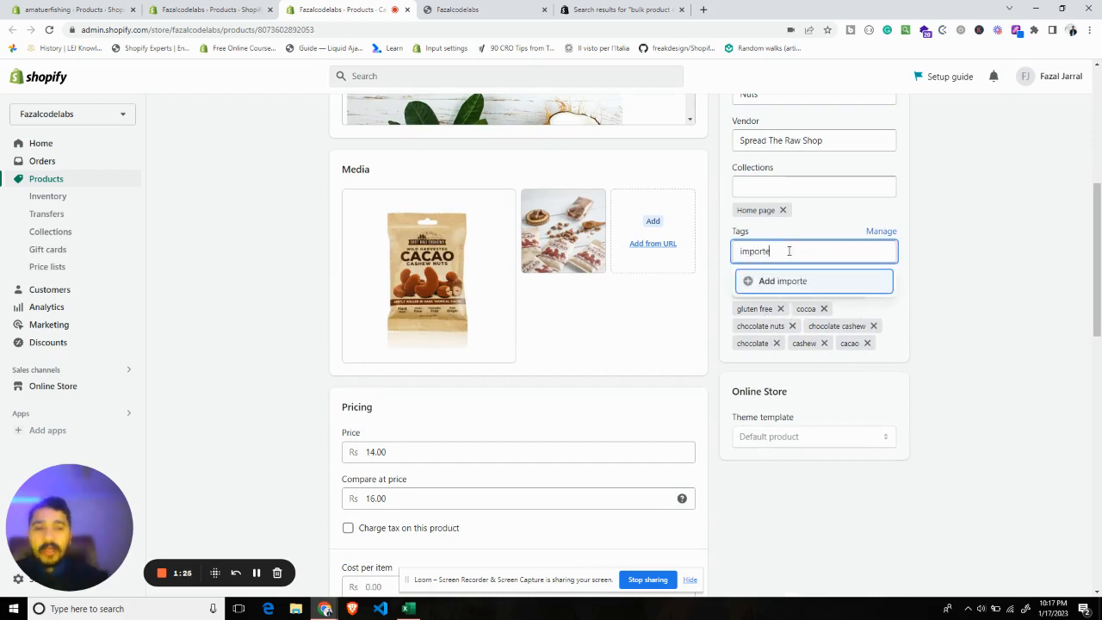
{"action": "type", "text": "d"}
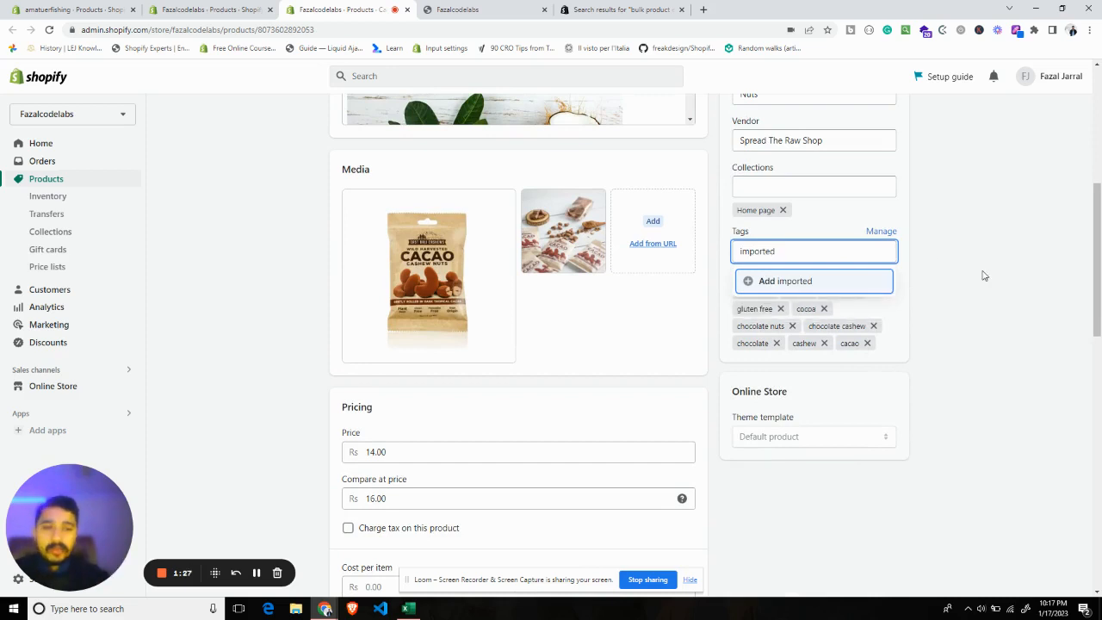
{"action": "left_click", "coordinate": [836, 281]}
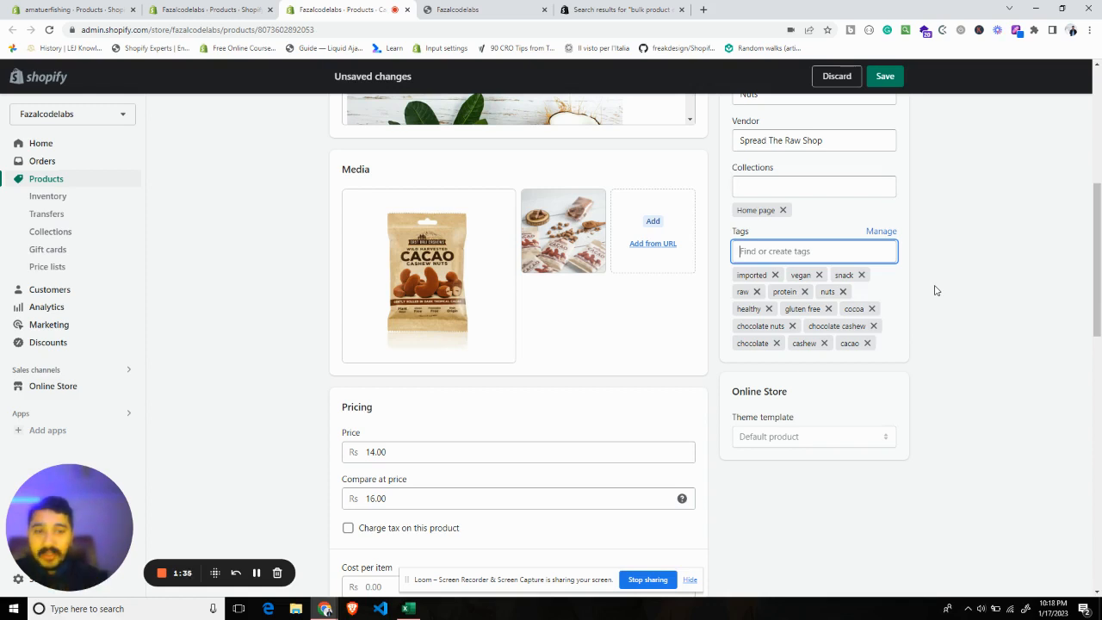
Remove the "imported" tag from the product and return to the product list without saving
{"action": "left_click", "coordinate": [775, 274]}
{"action": "scroll", "coordinate": [224, 168], "scroll_direction": "up", "scroll_amount": 5}
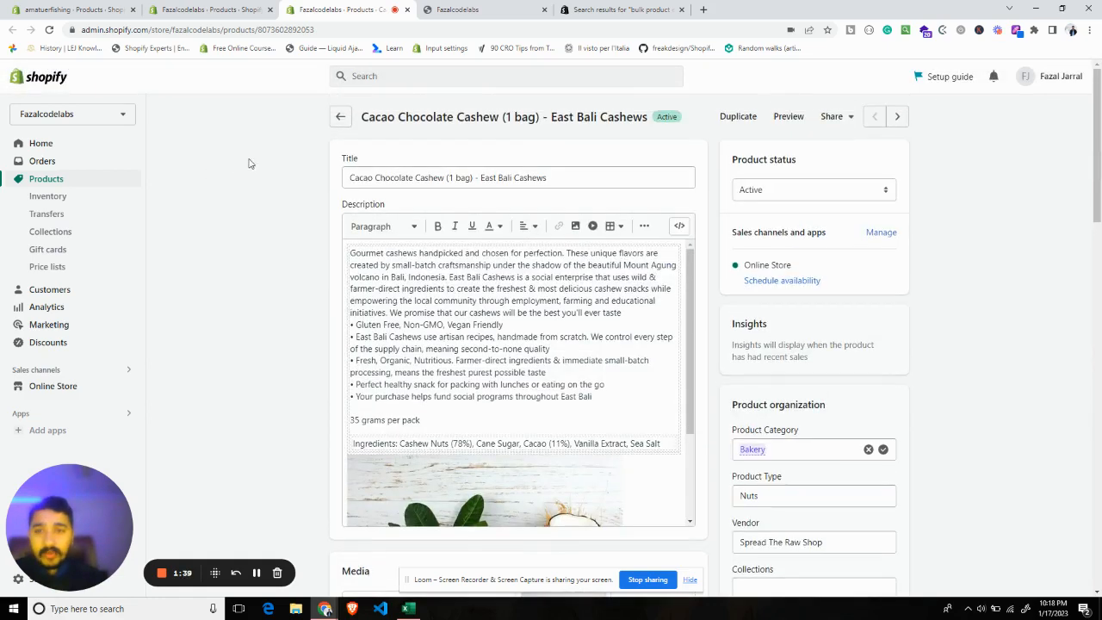
{"action": "left_click", "coordinate": [334, 120]}
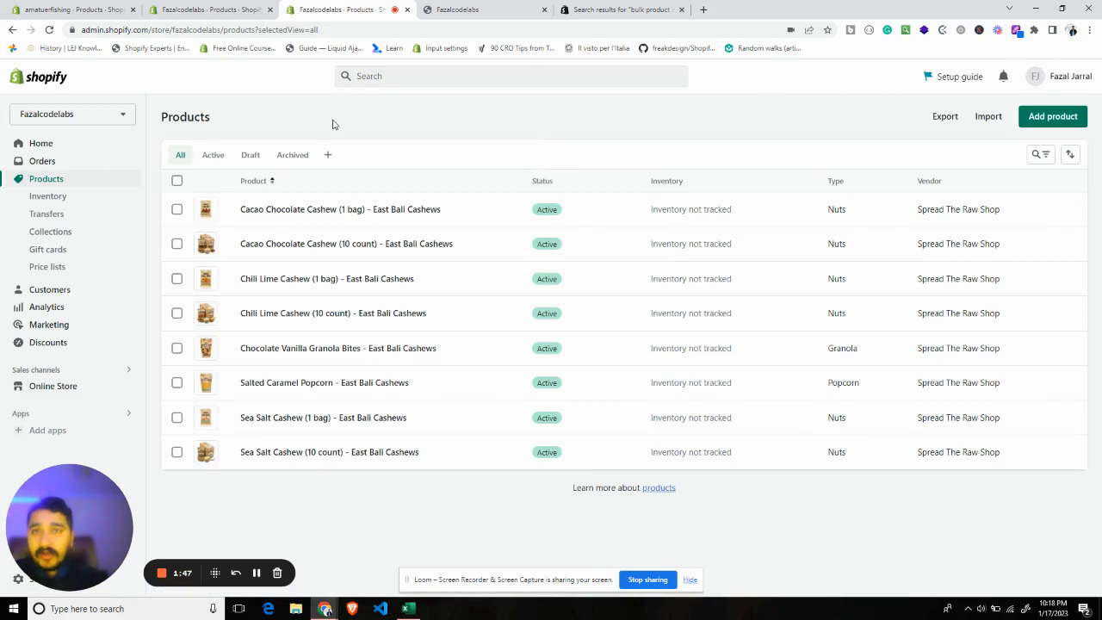
Switch to the products_export workbook in Excel, append ",imported" to the tags in cell G2 and copy that added text
{"action": "left_click", "coordinate": [408, 609]}
{"action": "left_click", "coordinate": [408, 609]}
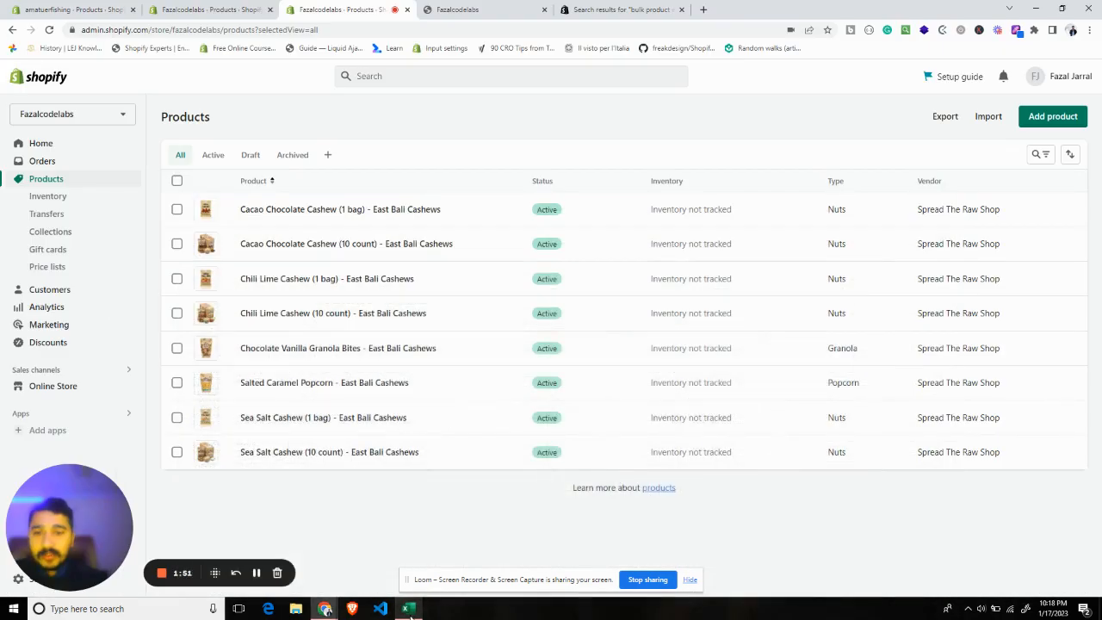
{"action": "left_click", "coordinate": [409, 609]}
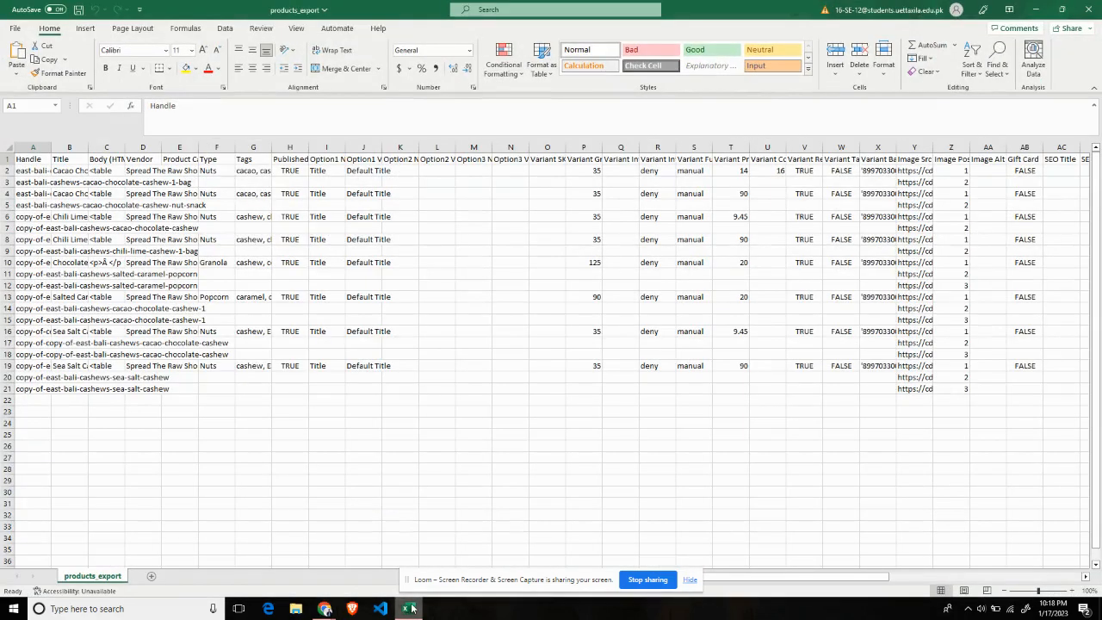
{"action": "left_click", "coordinate": [254, 172]}
{"action": "left_click", "coordinate": [618, 118]}
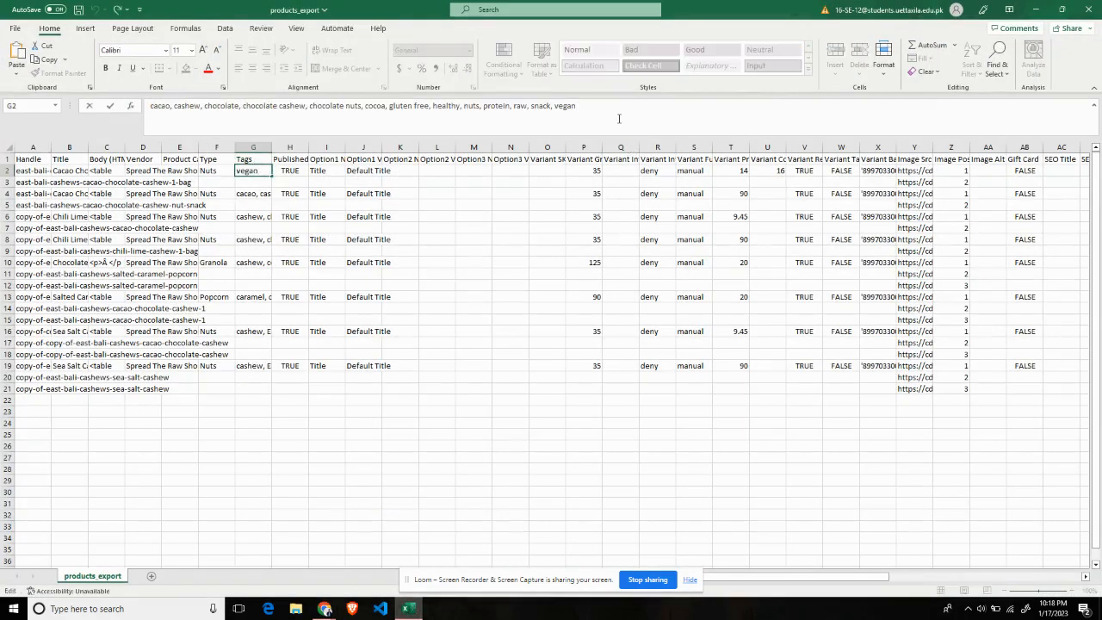
{"action": "type", "text": ",imported"}
{"action": "left_click_drag", "start_coordinate": [627, 108], "coordinate": [575, 107]}
{"action": "key", "text": "ctrl+c"}
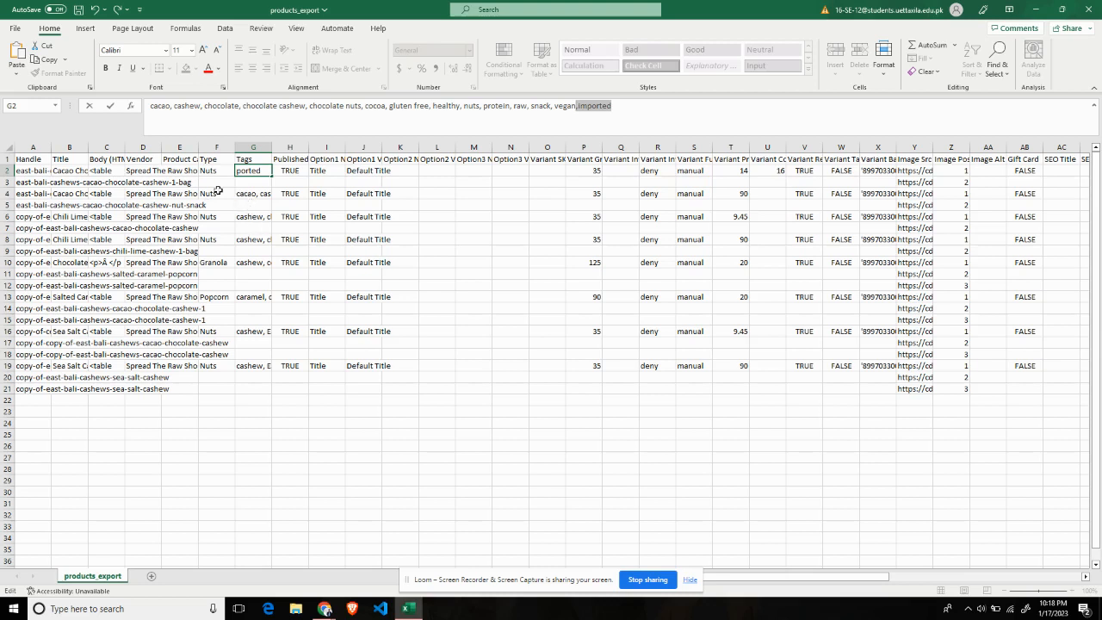
{"action": "key", "text": "Delete"}
Paste ",imported" at the end of the tags in cells G4, G6, G8 and G10
{"action": "left_click", "coordinate": [248, 197]}
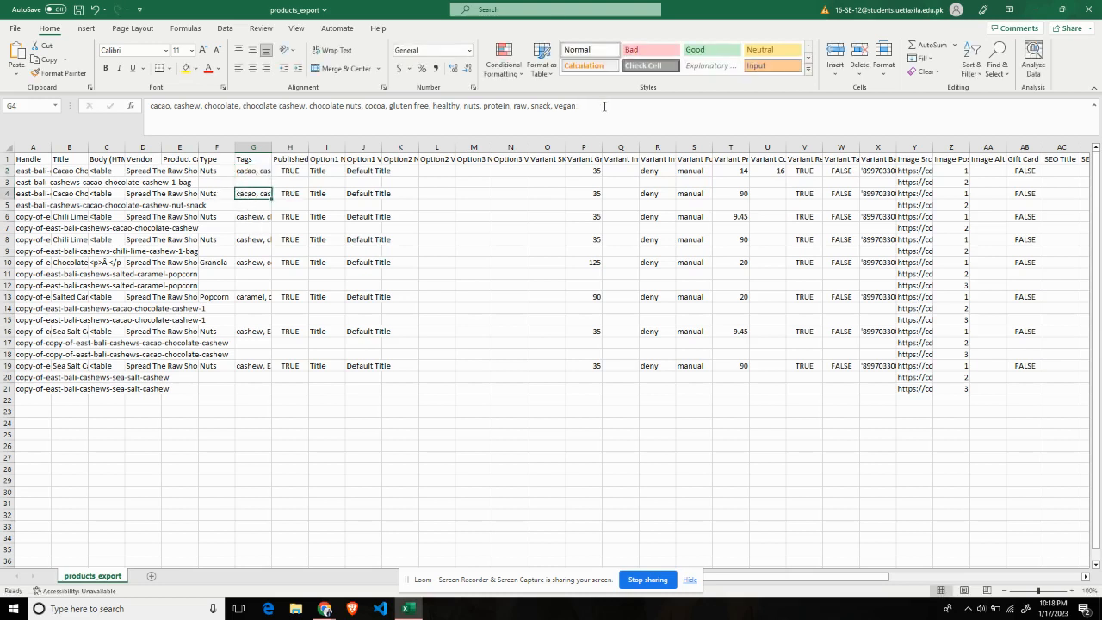
{"action": "left_click", "coordinate": [604, 106]}
{"action": "key", "text": "ctrl+v"}
{"action": "left_click", "coordinate": [253, 218]}
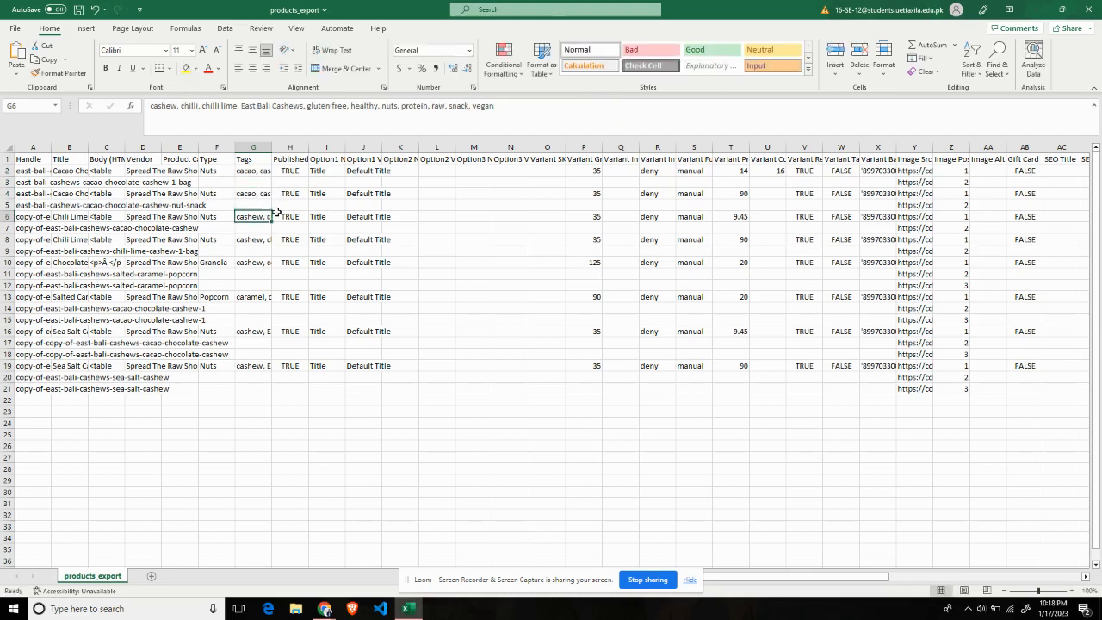
{"action": "left_click", "coordinate": [560, 117]}
{"action": "key", "text": "ctrl+v"}
{"action": "left_click", "coordinate": [248, 240]}
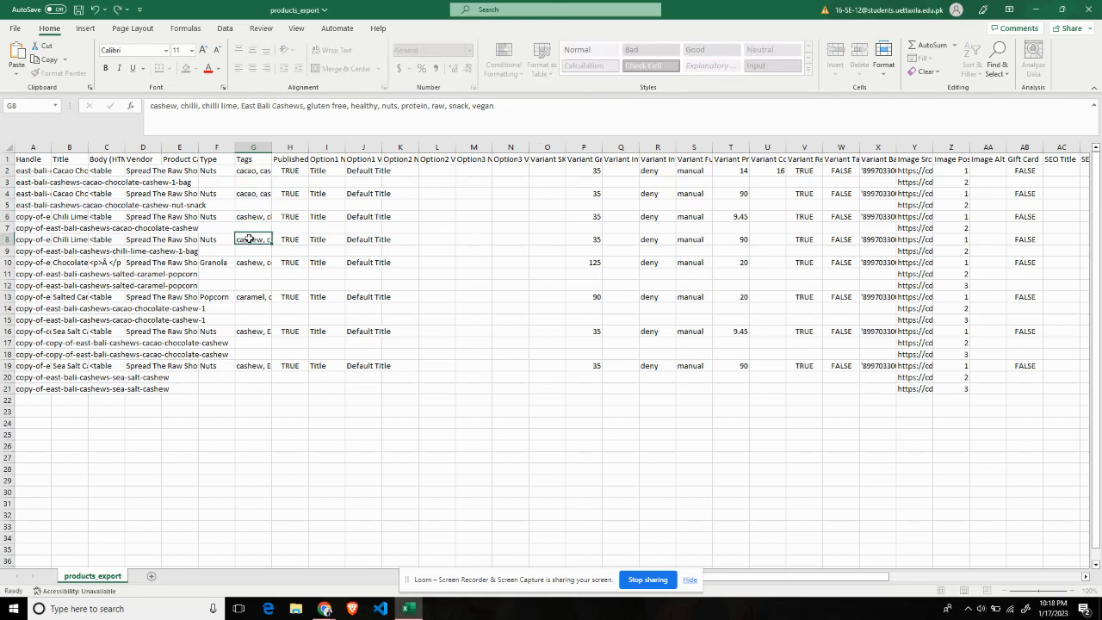
{"action": "left_click", "coordinate": [554, 105]}
{"action": "key", "text": "ctrl+v"}
{"action": "left_click", "coordinate": [257, 262]}
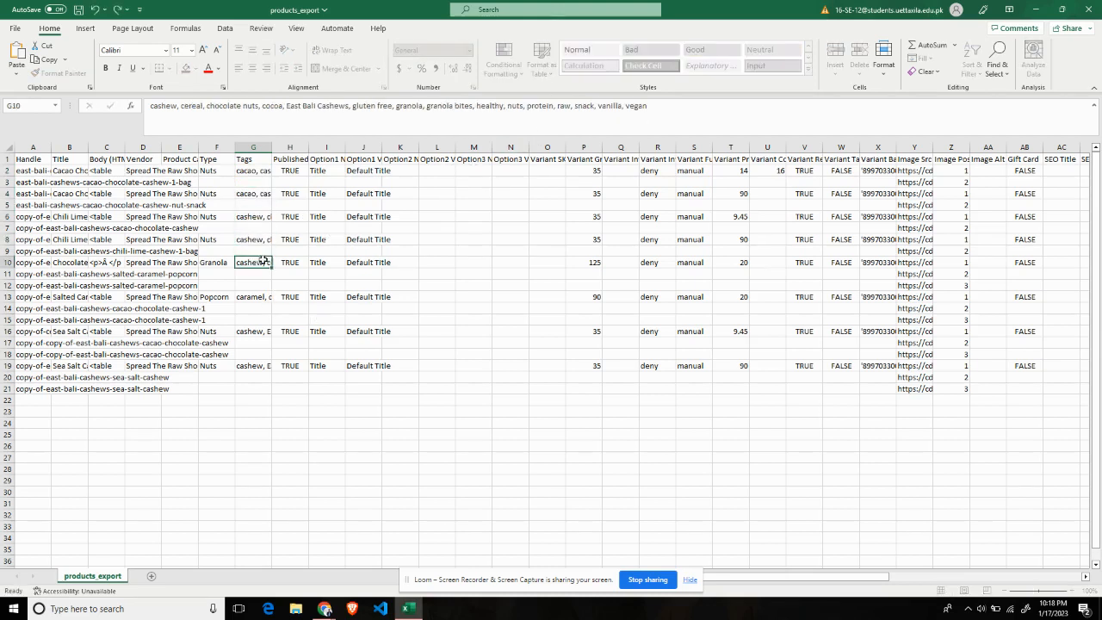
{"action": "left_click", "coordinate": [669, 107]}
{"action": "key", "text": "ctrl+v"}
Paste ",imported" at the end of the tags in cells G13, G16 and G19
{"action": "left_click", "coordinate": [249, 297]}
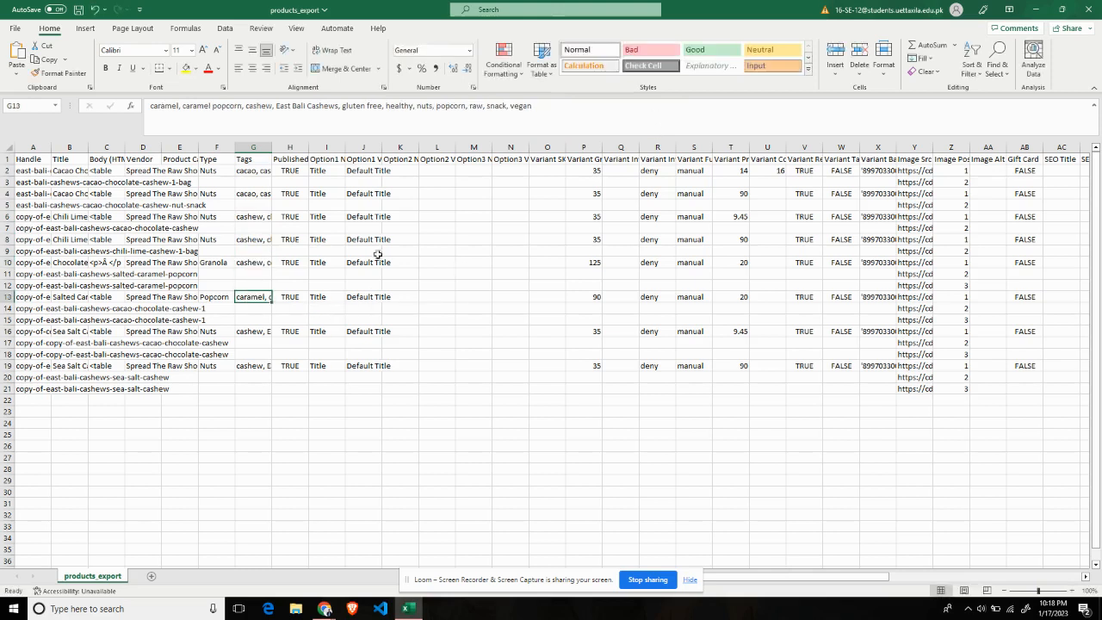
{"action": "left_click", "coordinate": [642, 113]}
{"action": "key", "text": "ctrl+v"}
{"action": "left_click", "coordinate": [252, 334]}
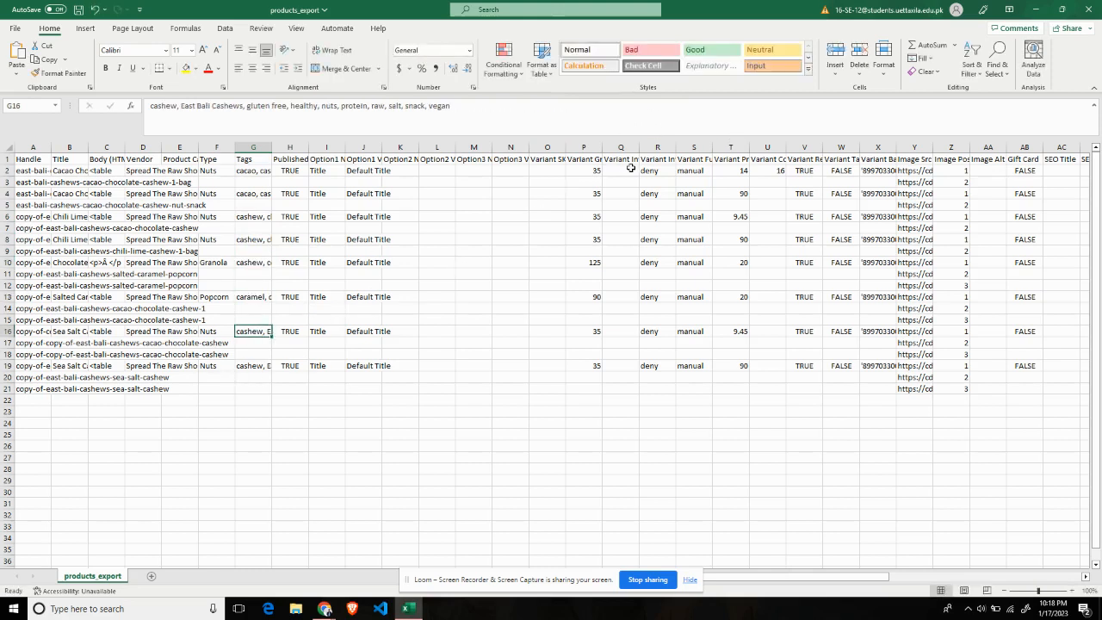
{"action": "left_click", "coordinate": [672, 112]}
{"action": "key", "text": "ctrl+v"}
{"action": "left_click", "coordinate": [255, 368]}
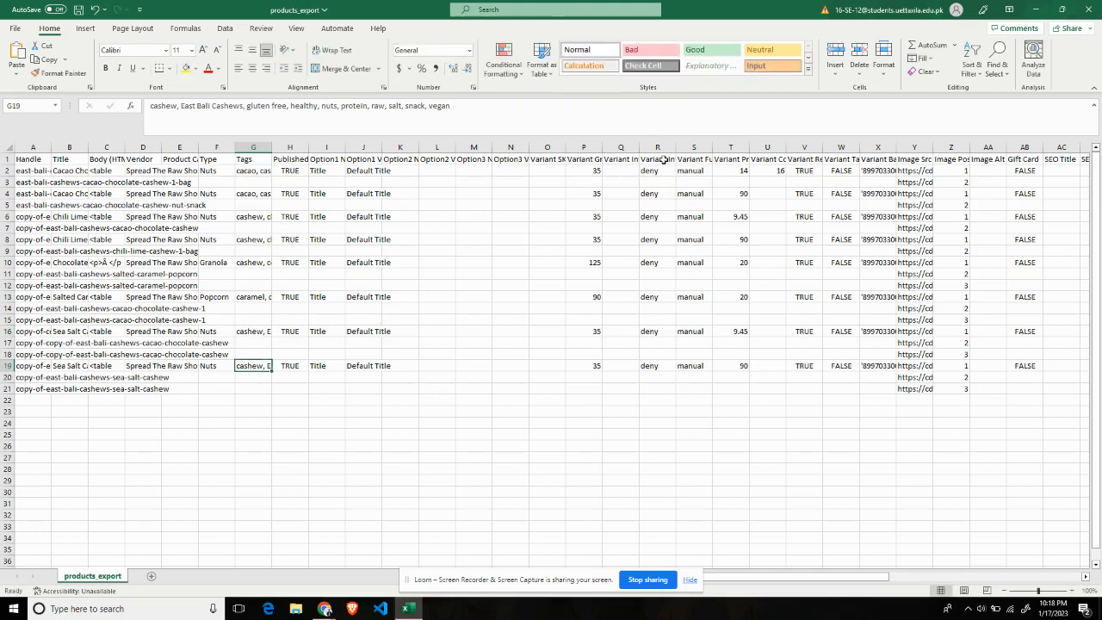
{"action": "key", "text": "F2"}
{"action": "key", "text": "ctrl+v"}
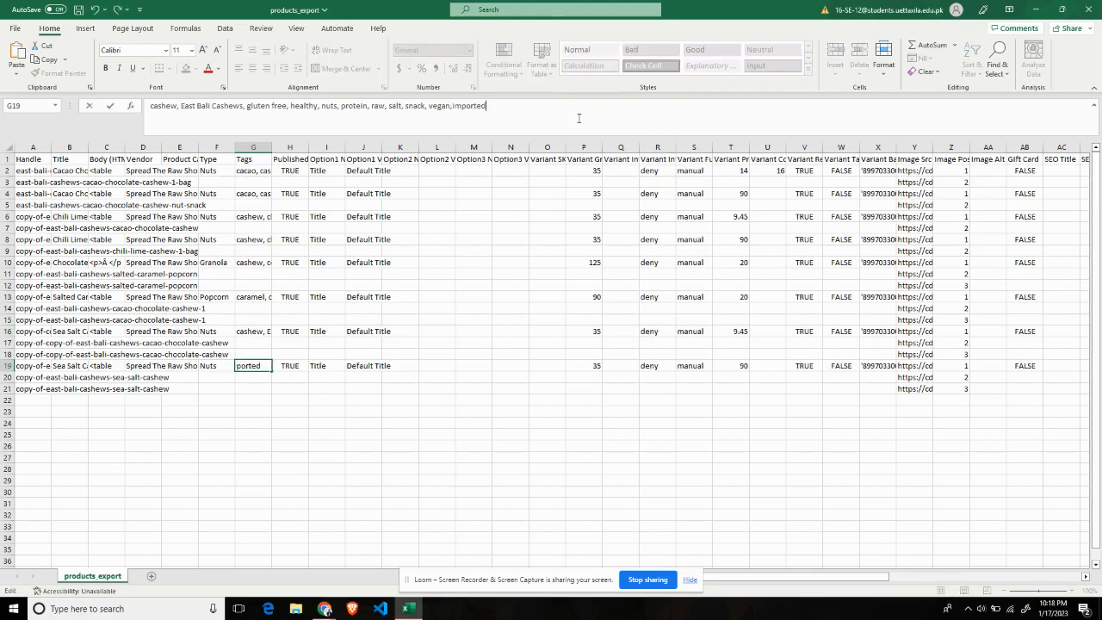
{"action": "left_click", "coordinate": [483, 480]}
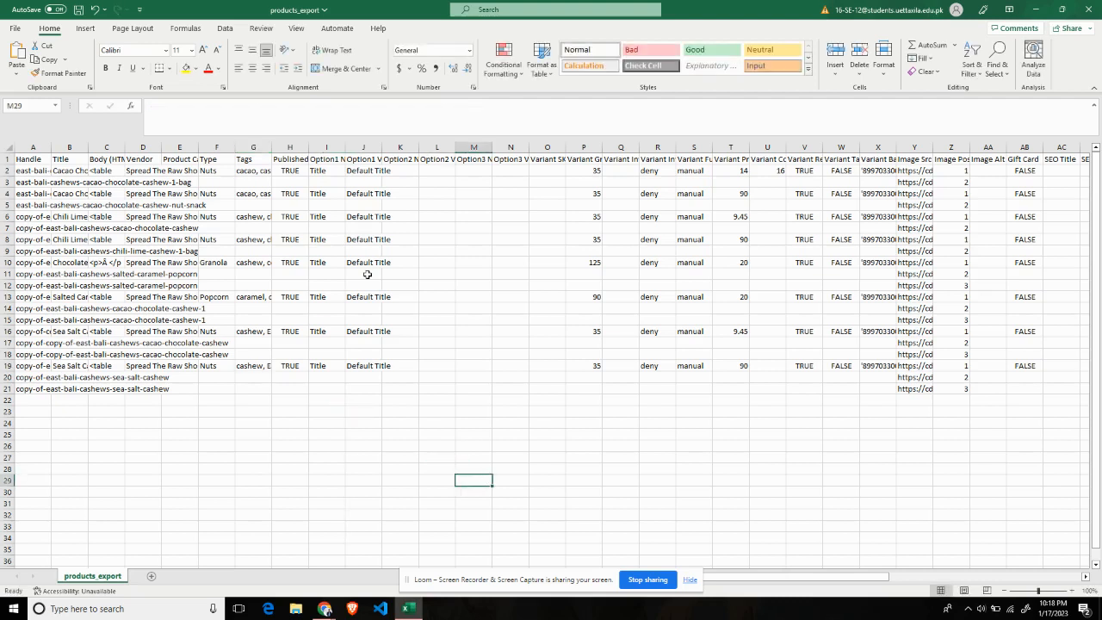
Check the edited tags of each product in column G from row 2 to row 19, and save the workbook
{"action": "left_click", "coordinate": [260, 172]}
{"action": "left_click", "coordinate": [255, 194]}
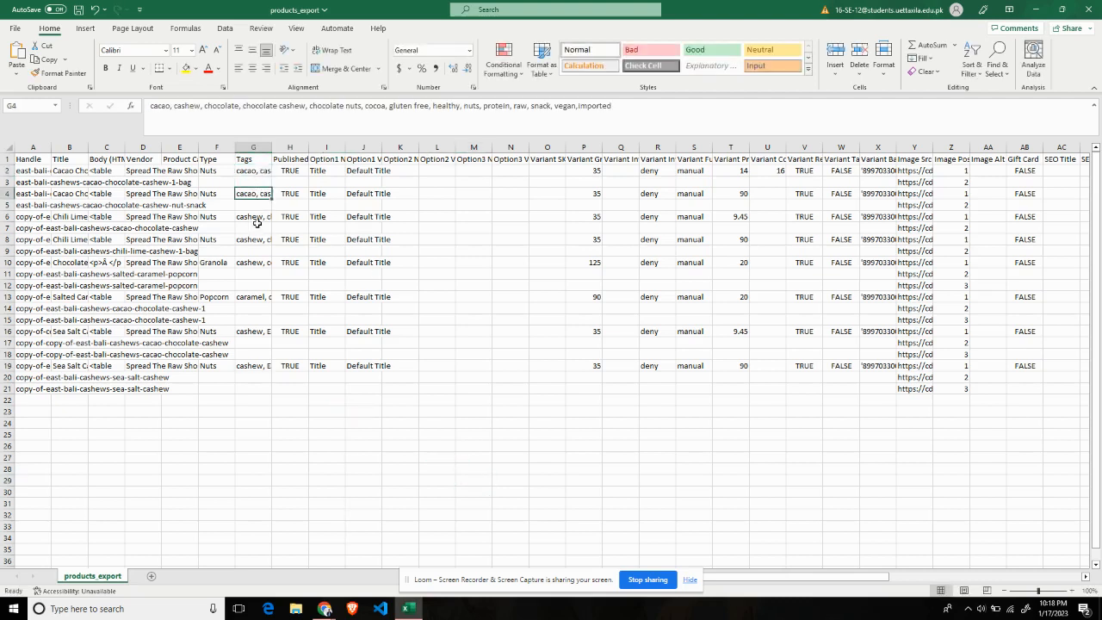
{"action": "left_click", "coordinate": [257, 217]}
{"action": "left_click", "coordinate": [257, 239]}
{"action": "left_click", "coordinate": [253, 262]}
{"action": "left_click", "coordinate": [253, 297]}
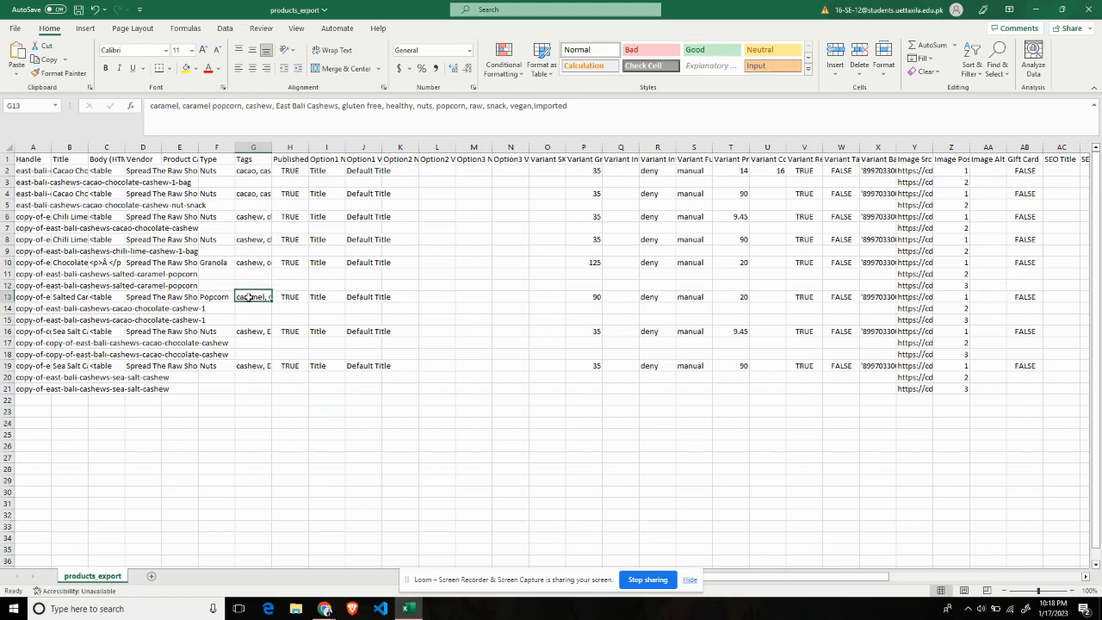
{"action": "left_click", "coordinate": [253, 331]}
{"action": "left_click", "coordinate": [253, 366]}
{"action": "left_click", "coordinate": [568, 457]}
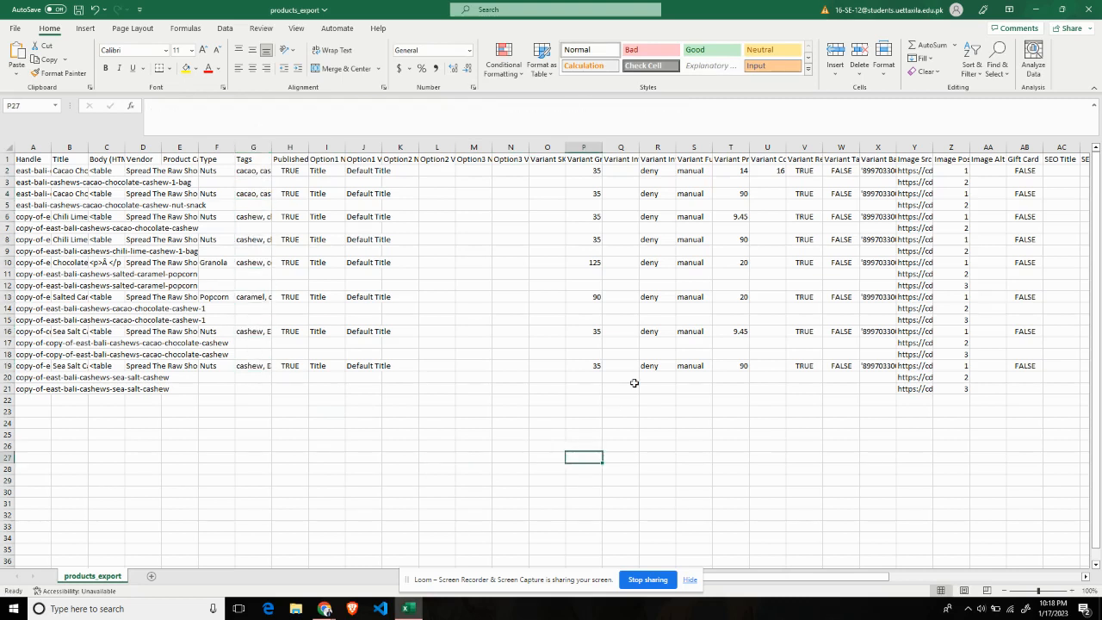
{"action": "key", "text": "ctrl+s"}
Inspect the vendor value in cell D2 and compare it with the Vendor column of the Shopify product list
{"action": "left_click", "coordinate": [146, 169]}
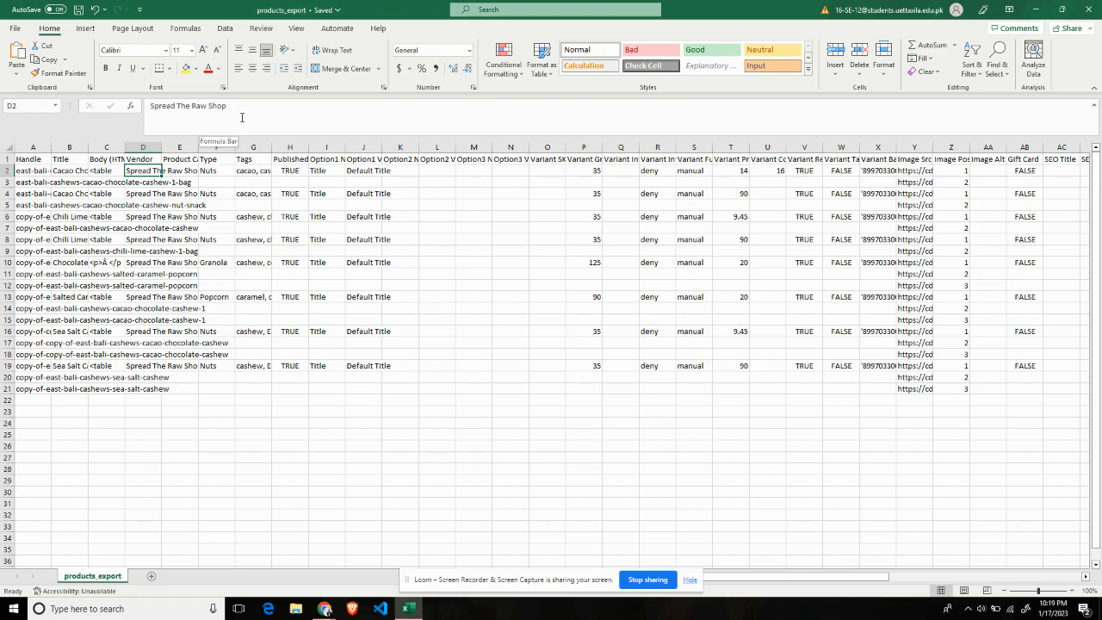
{"action": "mouse_move", "coordinate": [325, 609]}
{"action": "left_click", "coordinate": [282, 555]}
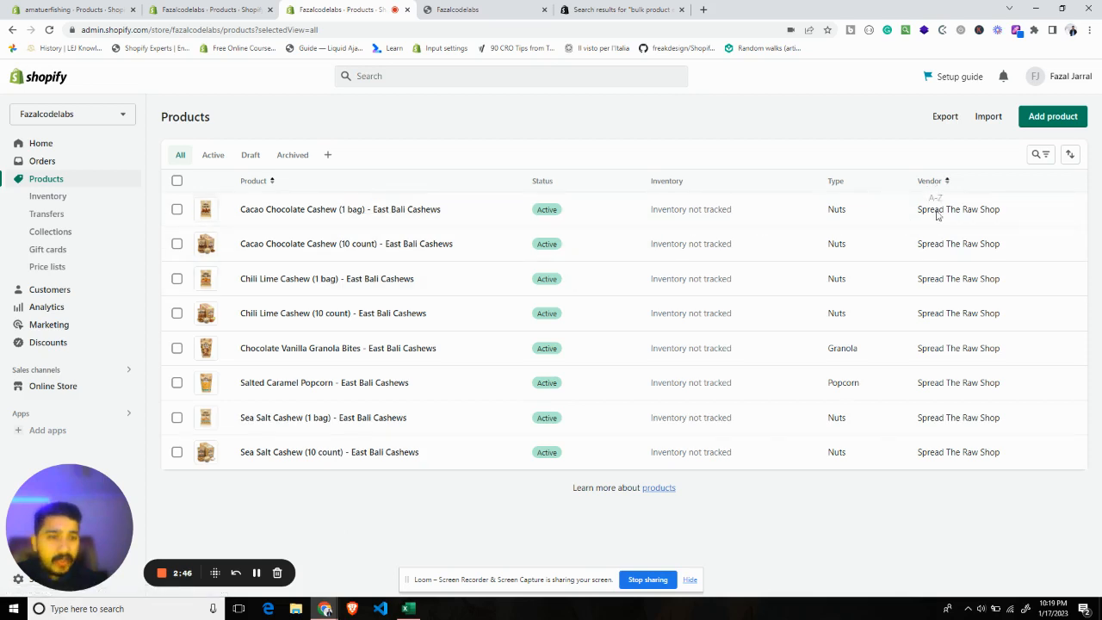
Switch to the products_export workbook in Excel and enter the vendor from cell D2, "Spread The Raw Shop", as the Find and Replace search text
{"action": "left_click", "coordinate": [406, 609]}
{"action": "left_click", "coordinate": [416, 490]}
{"action": "key", "text": "ctrl+f"}
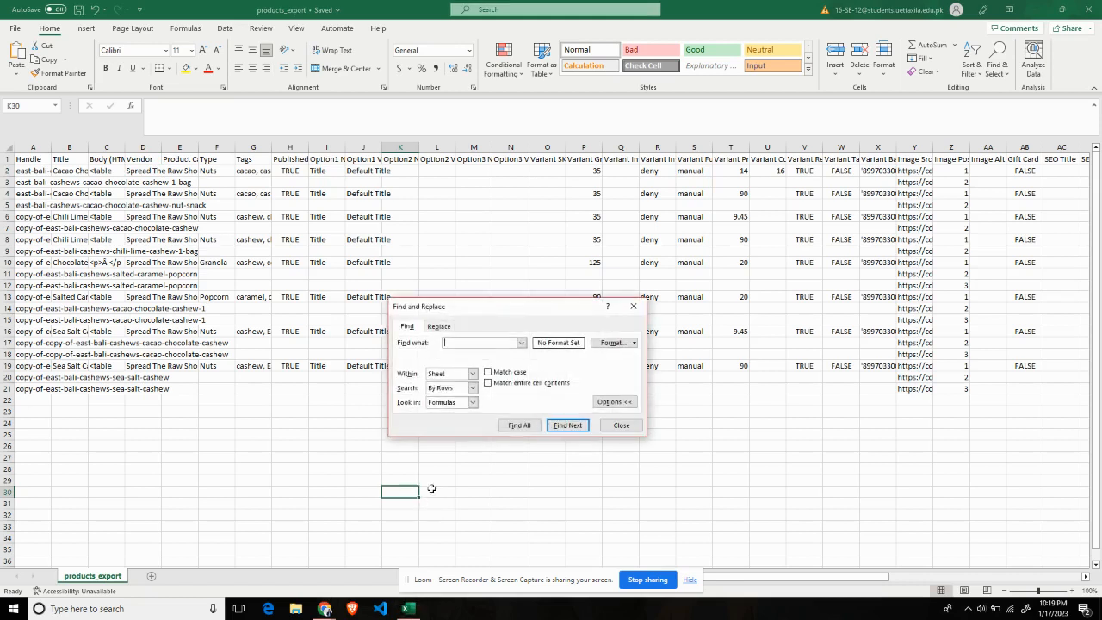
{"action": "left_click", "coordinate": [148, 166]}
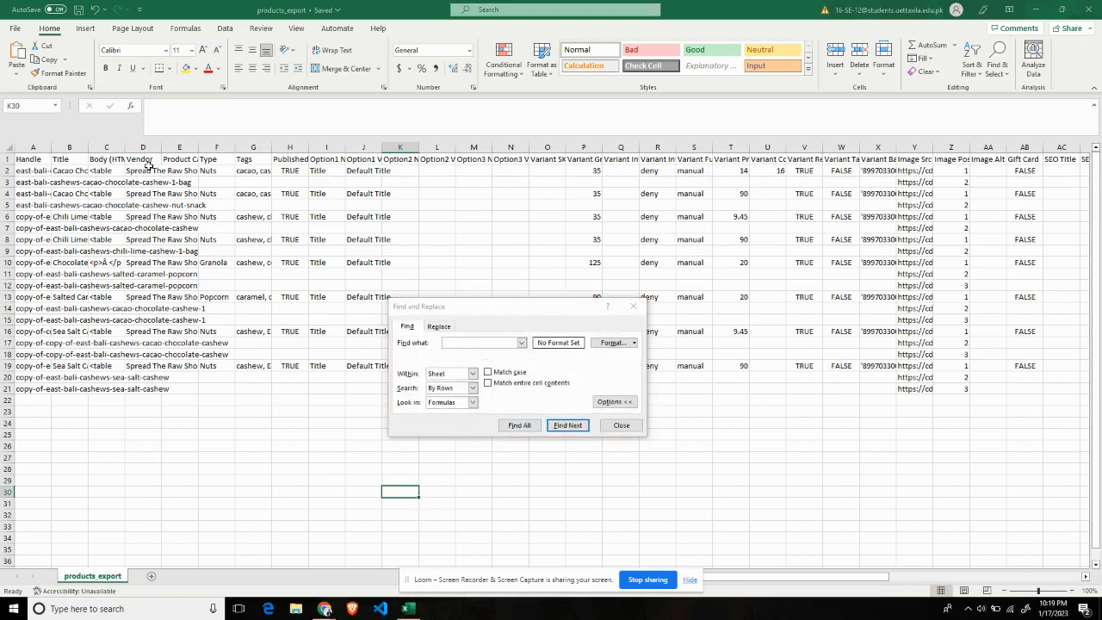
{"action": "triple_click", "coordinate": [225, 110]}
{"action": "key", "text": "ctrl+c"}
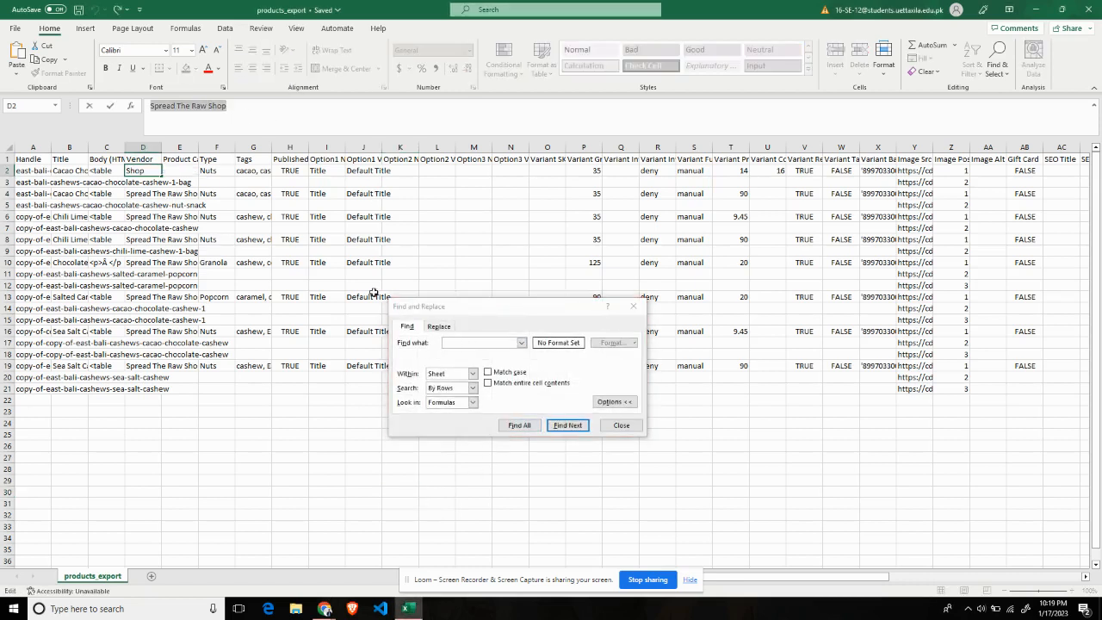
{"action": "left_click", "coordinate": [491, 342]}
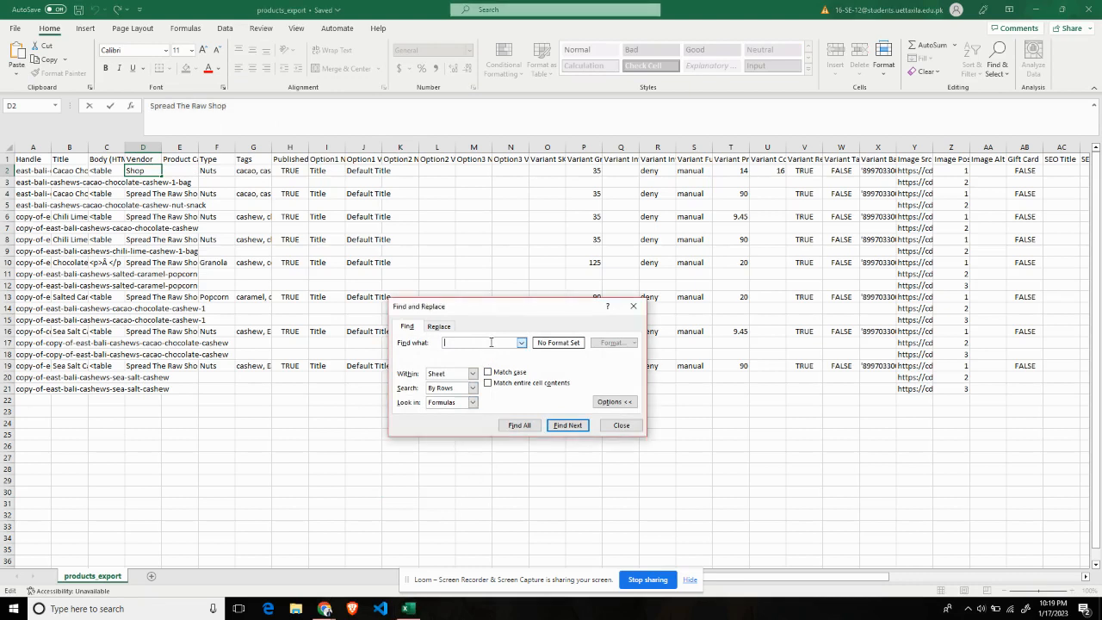
{"action": "key", "text": "ctrl+v"}
Replace every occurrence of "Spread The Raw Shop" with "imported" and save the workbook
{"action": "left_click", "coordinate": [439, 326]}
{"action": "left_click", "coordinate": [473, 356]}
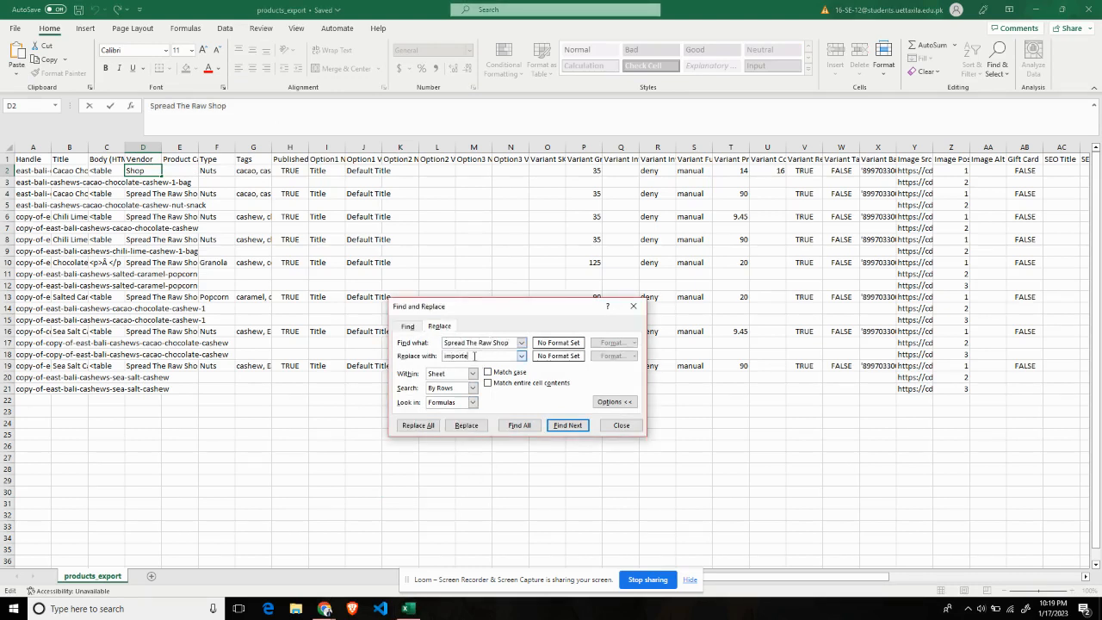
{"action": "type", "text": "imported"}
{"action": "left_click", "coordinate": [427, 429]}
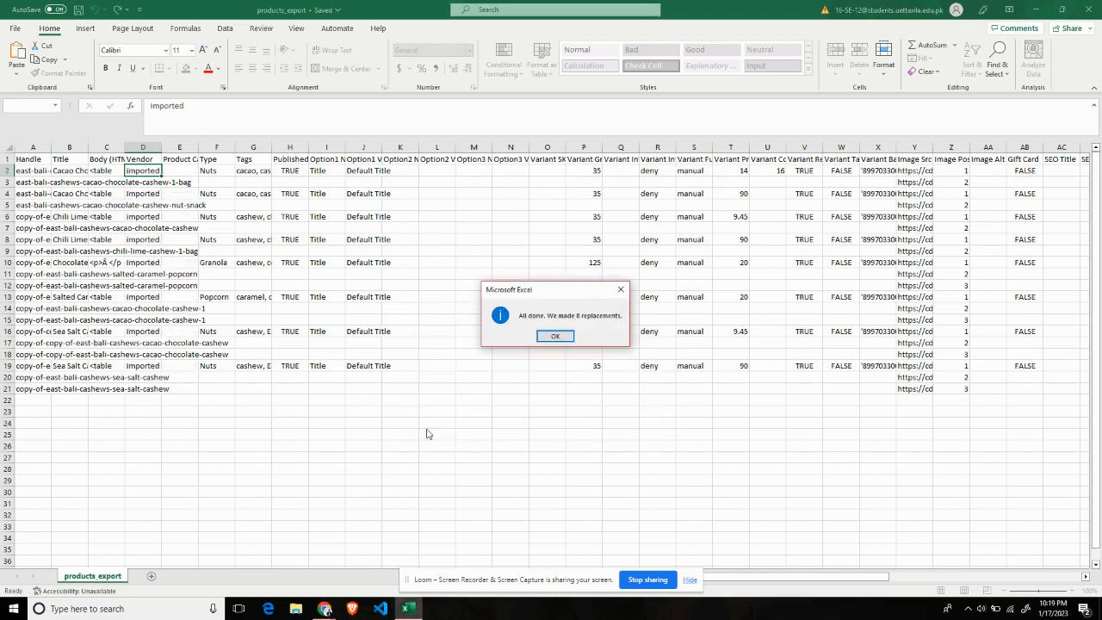
{"action": "left_click", "coordinate": [555, 336]}
{"action": "left_click", "coordinate": [607, 430]}
{"action": "left_click", "coordinate": [352, 479]}
{"action": "key", "text": "ctrl+s"}
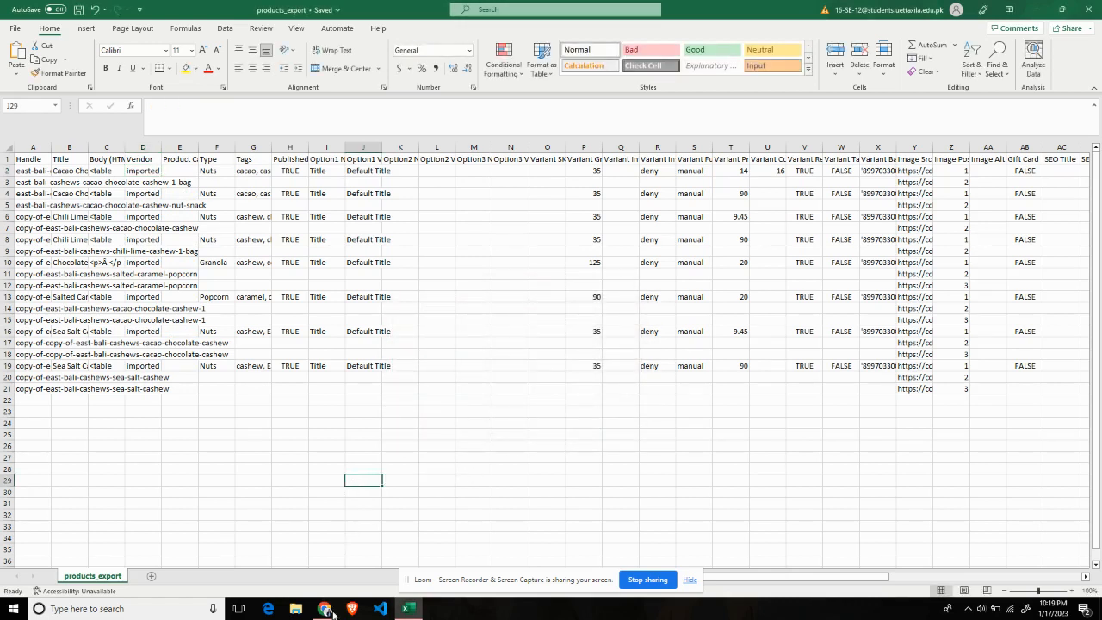
Switch to Shopify in Chrome and add products_export.csv from the desktop to a new product import
{"action": "mouse_move", "coordinate": [325, 608]}
{"action": "left_click", "coordinate": [290, 578]}
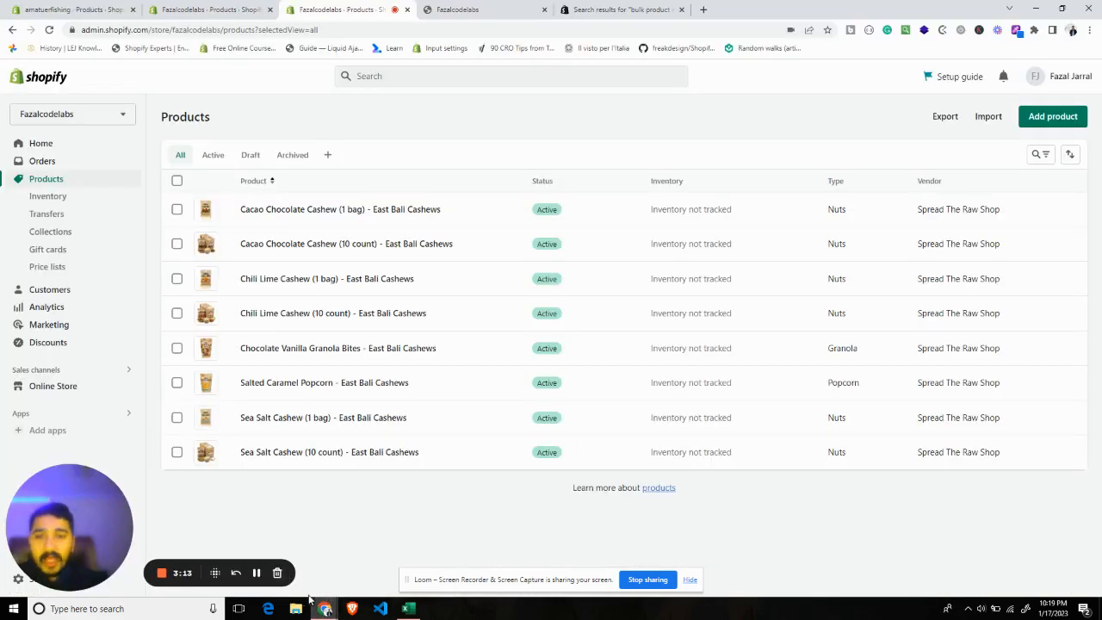
{"action": "left_click", "coordinate": [989, 117]}
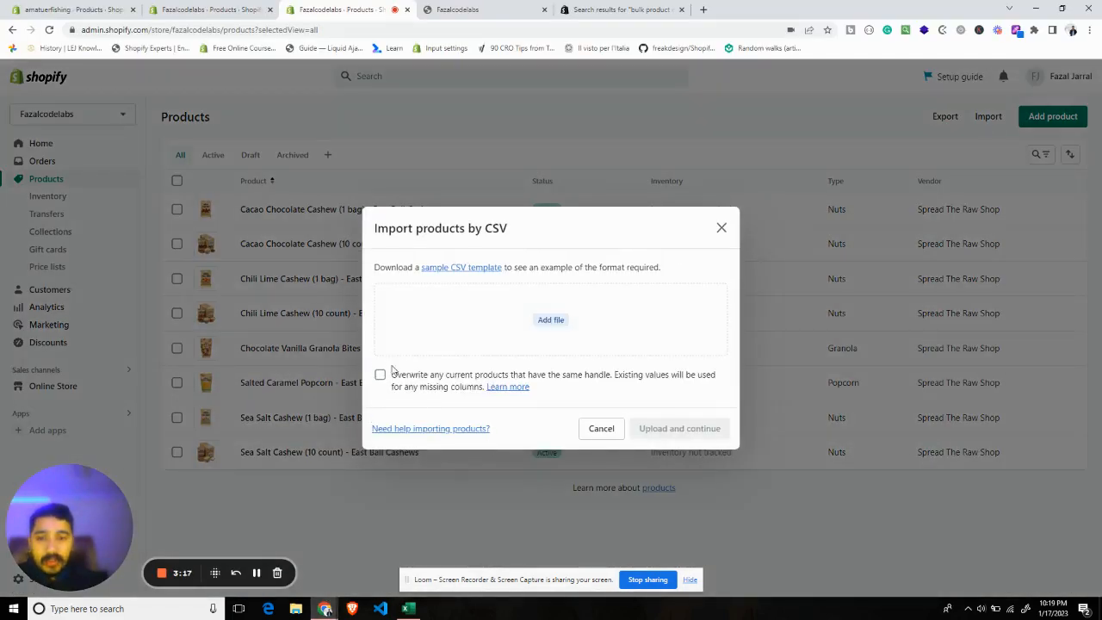
{"action": "left_click", "coordinate": [499, 315]}
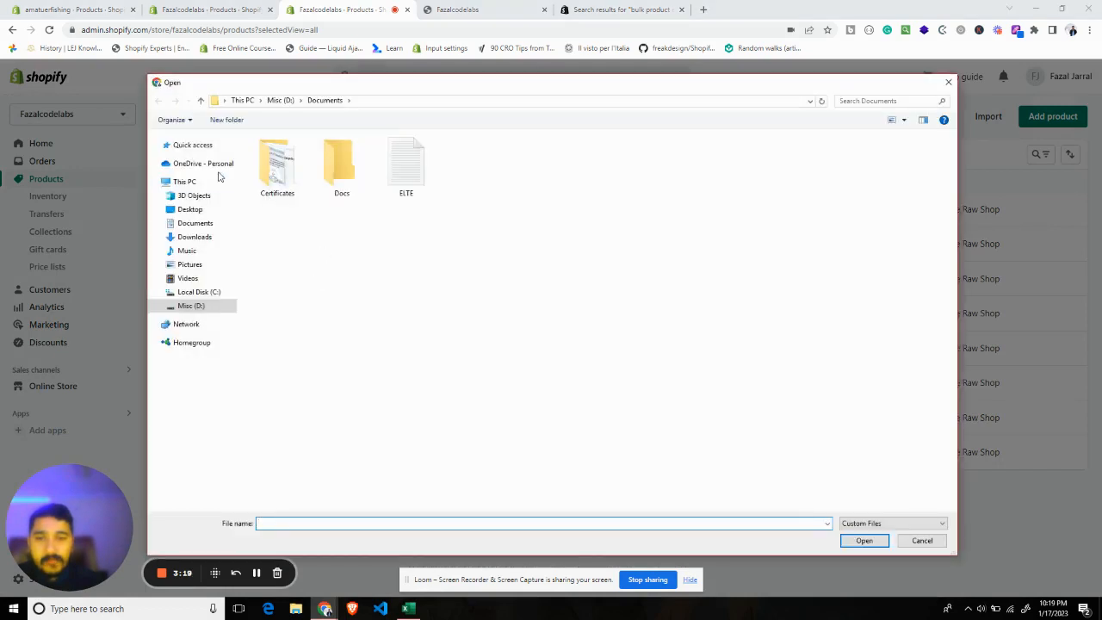
{"action": "left_click", "coordinate": [190, 209]}
{"action": "double_click", "coordinate": [341, 165]}
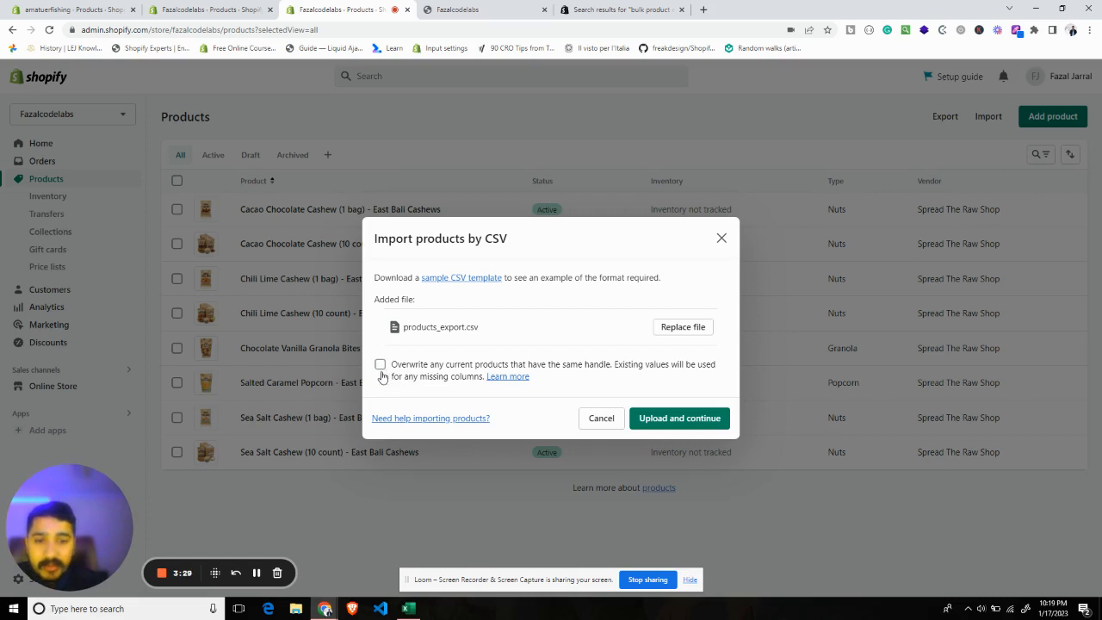
Enable overwriting of current products with the same handle, check the vendor in the upload preview, and import the products
{"action": "left_click", "coordinate": [381, 367]}
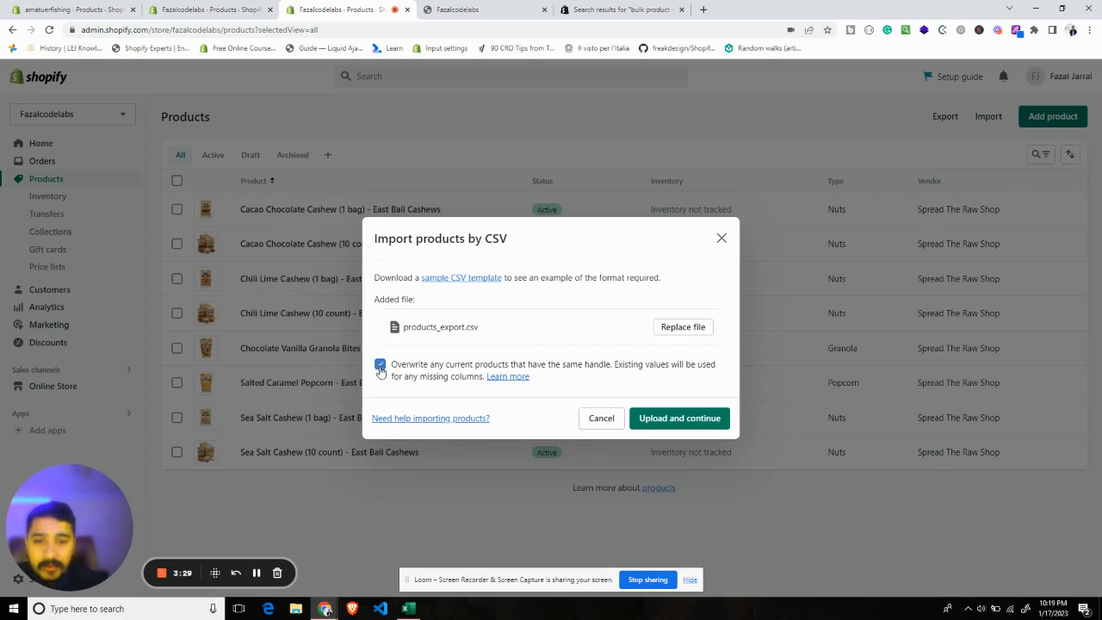
{"action": "left_click", "coordinate": [666, 419]}
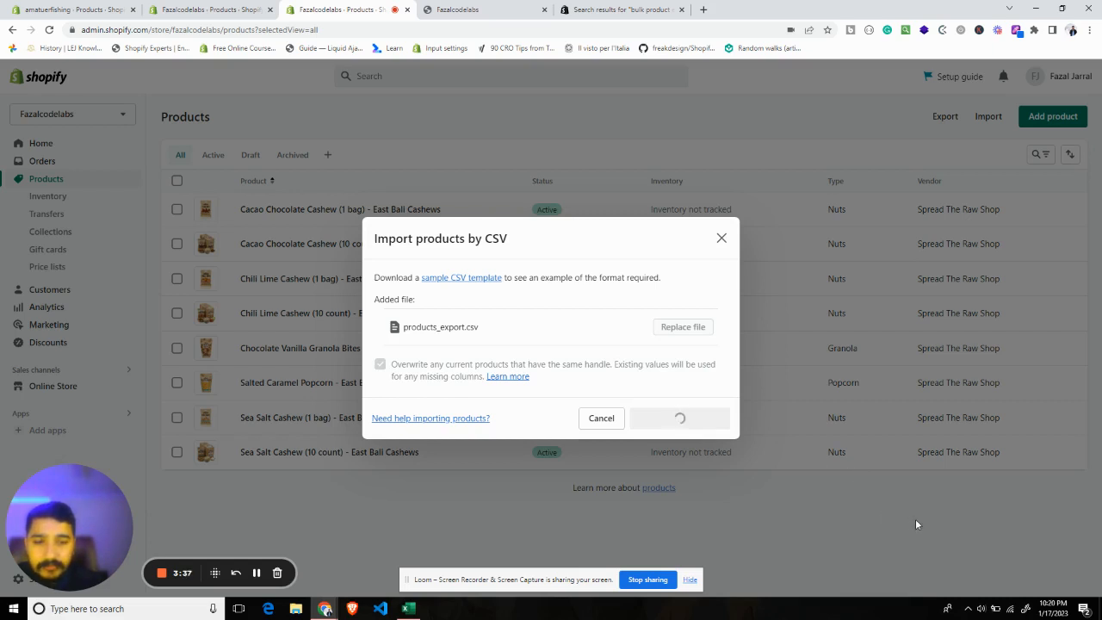
{"action": "scroll", "coordinate": [655, 371], "scroll_direction": "down", "scroll_amount": 3}
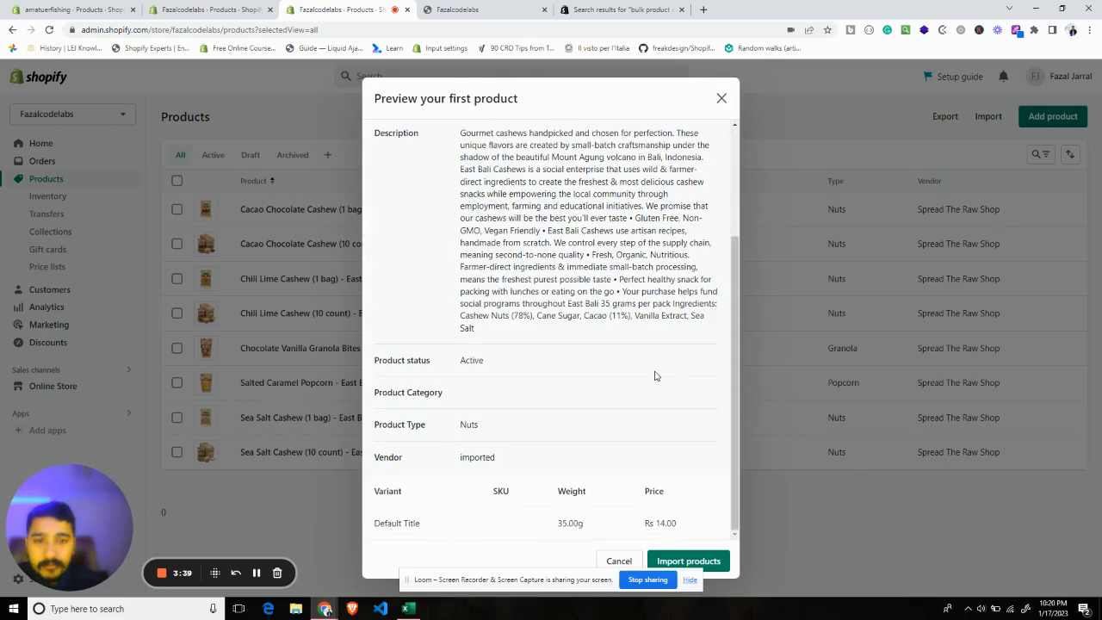
{"action": "left_click_drag", "start_coordinate": [376, 457], "coordinate": [509, 457]}
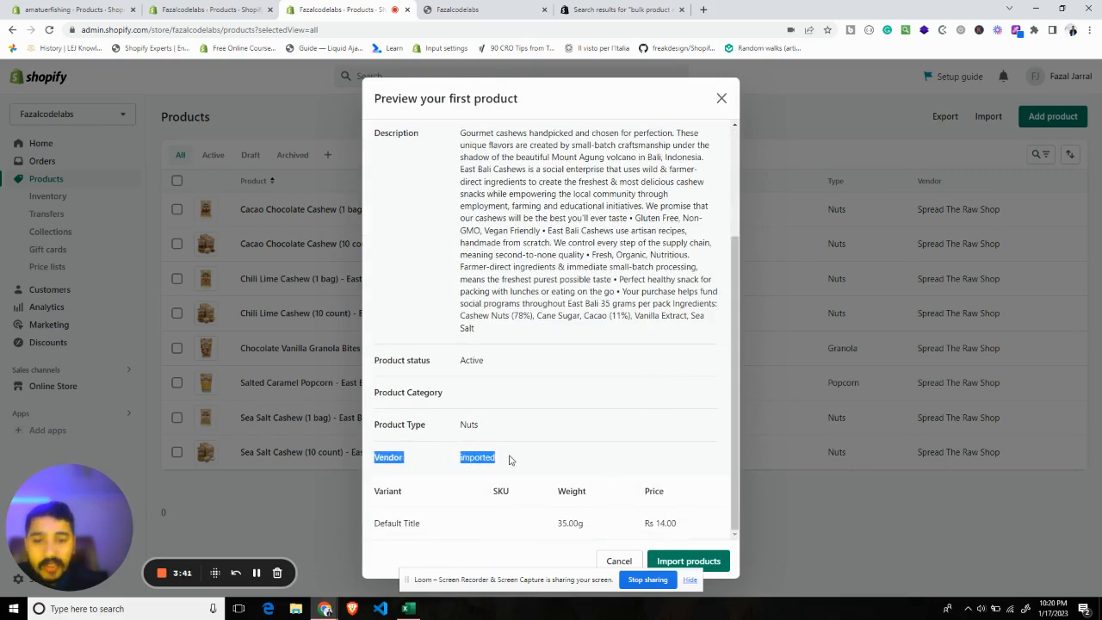
{"action": "left_click", "coordinate": [583, 465]}
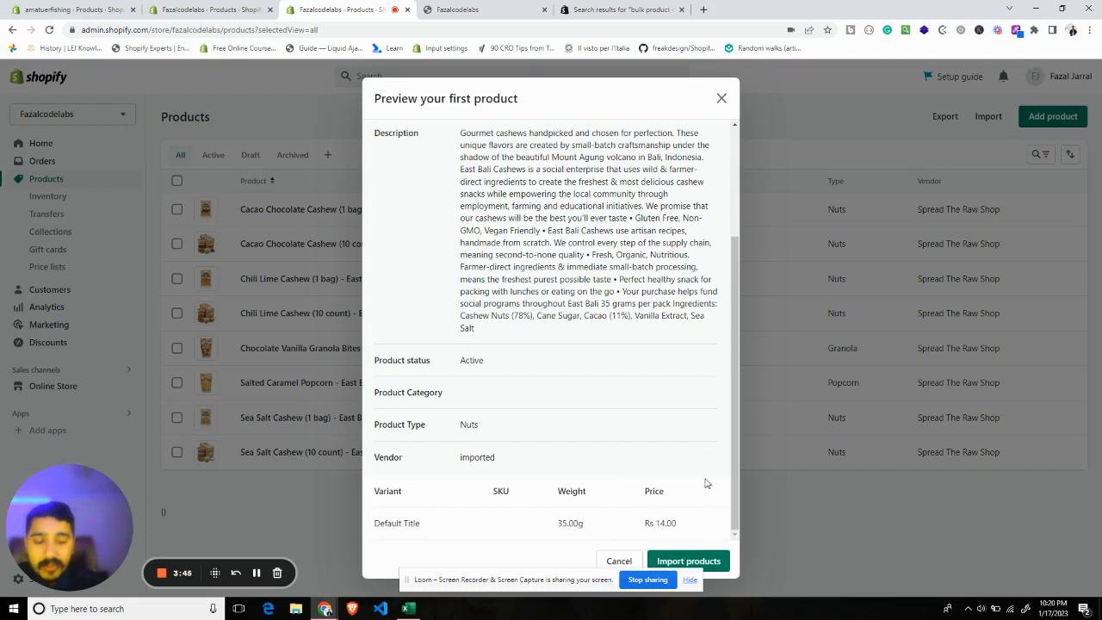
{"action": "left_click", "coordinate": [702, 560]}
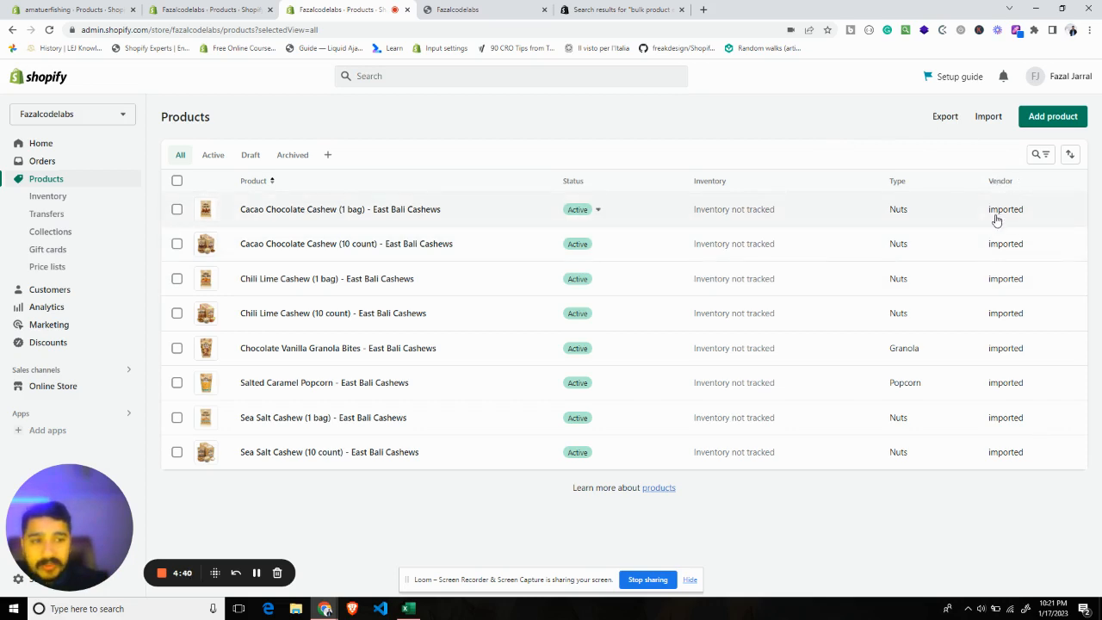
Open Chili Lime Cashew (1 bag) in a new tab, check its vendor and tags, and return to the product list
{"action": "left_click", "coordinate": [318, 280], "text": "ctrl"}
{"action": "key", "text": "ctrl+Tab"}
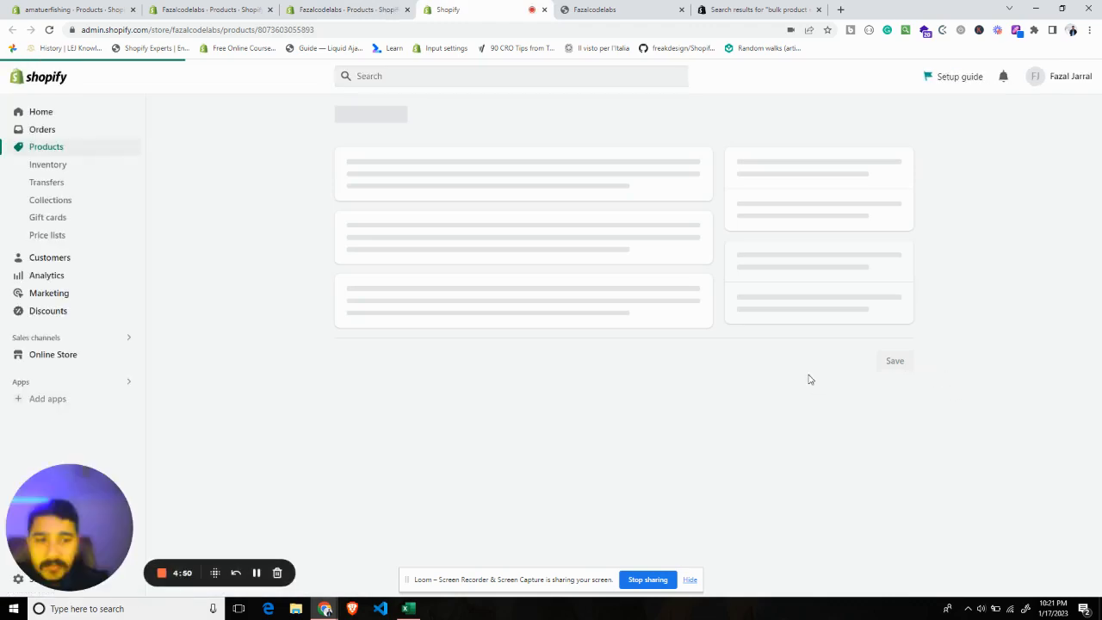
{"action": "scroll", "coordinate": [861, 364], "scroll_direction": "down", "scroll_amount": 5}
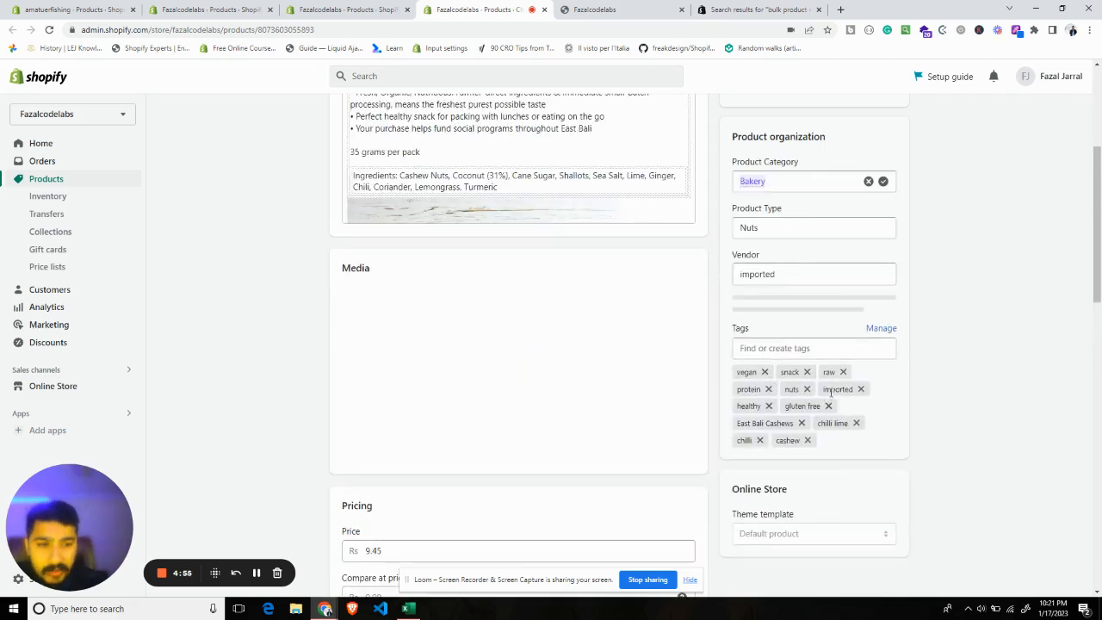
{"action": "left_click_drag", "start_coordinate": [831, 391], "coordinate": [940, 433]}
{"action": "left_click", "coordinate": [946, 432]}
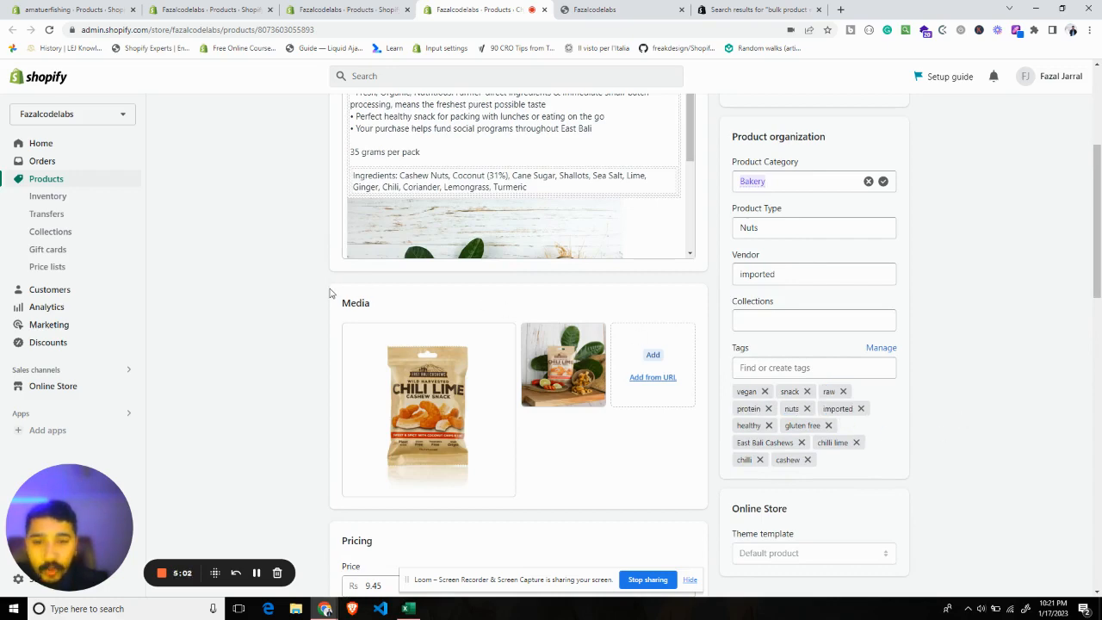
{"action": "scroll", "coordinate": [315, 296], "scroll_direction": "up", "scroll_amount": 3}
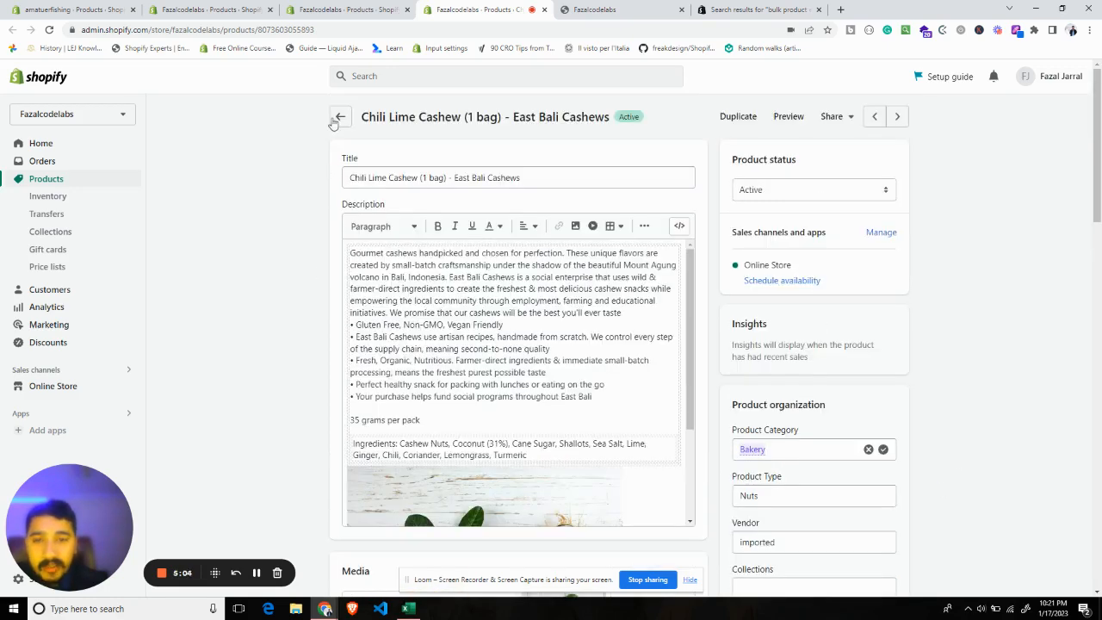
{"action": "left_click", "coordinate": [338, 118]}
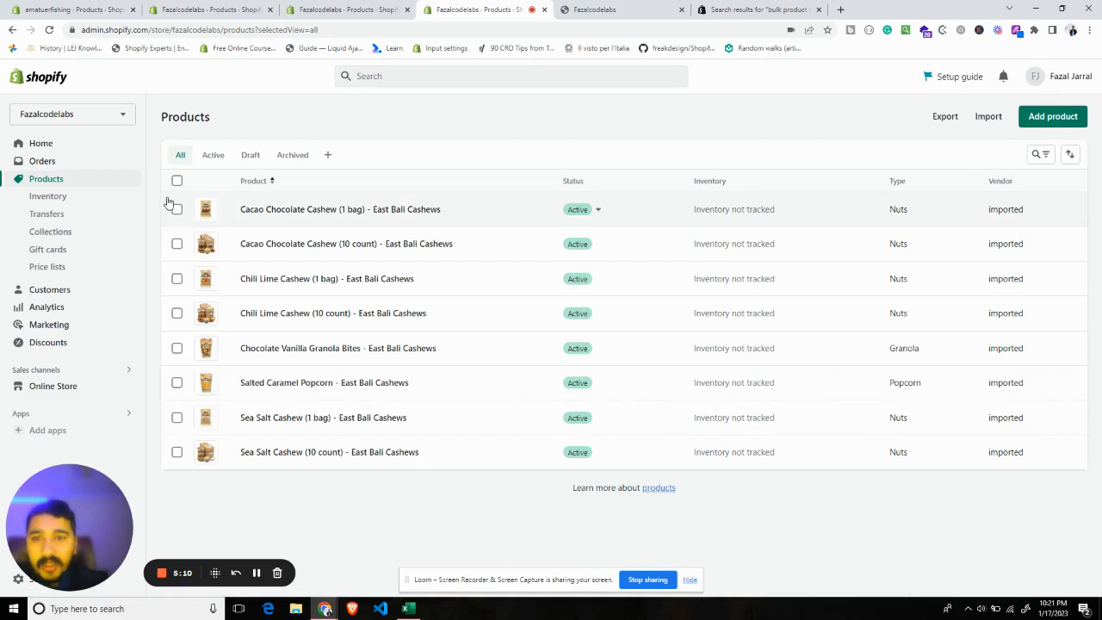
Open all eight products in the bulk editor and add the Tags column
{"action": "left_click", "coordinate": [177, 182]}
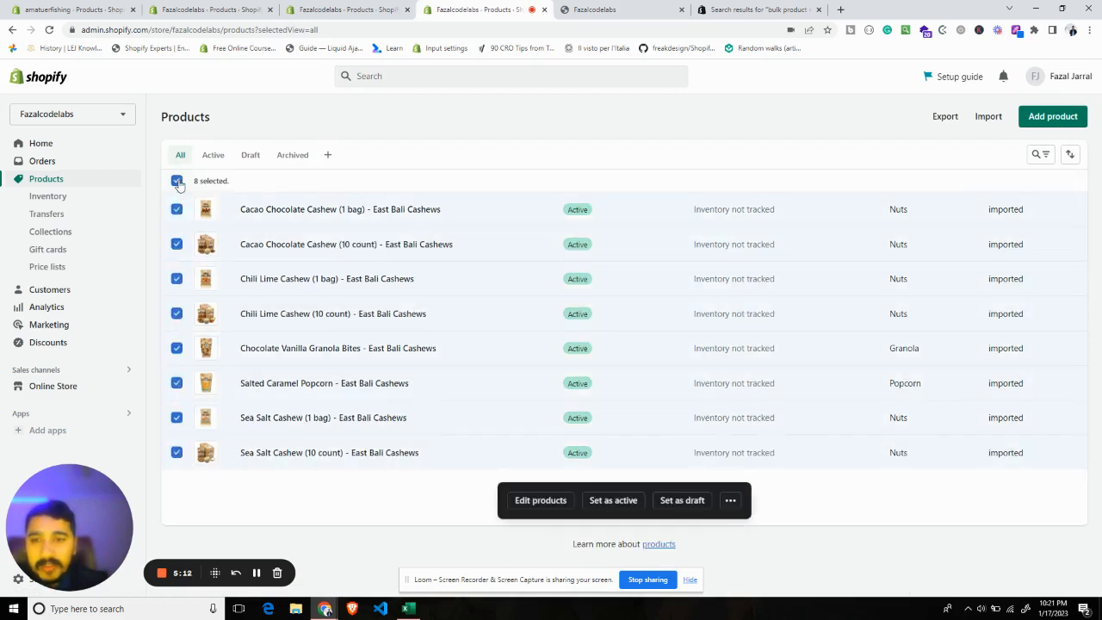
{"action": "left_click", "coordinate": [550, 501]}
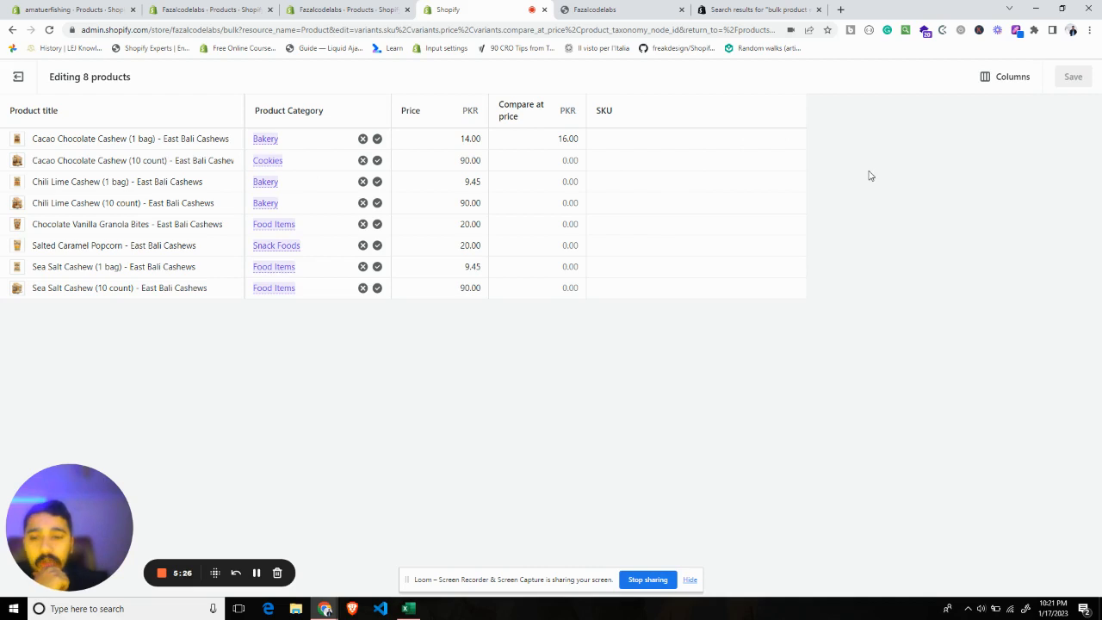
{"action": "left_click", "coordinate": [992, 86]}
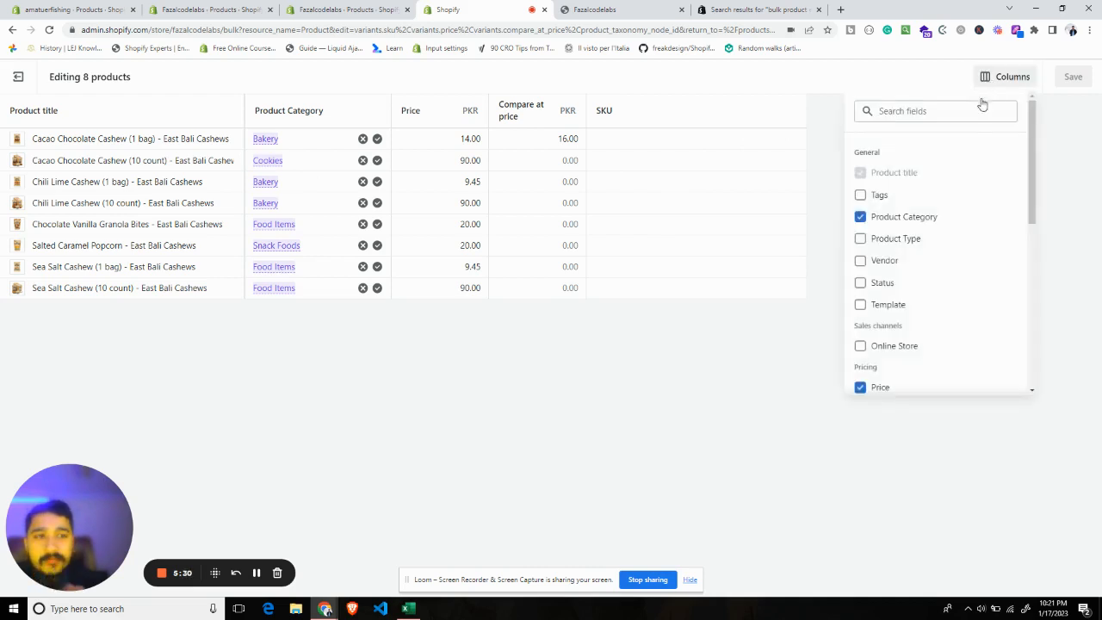
{"action": "left_click", "coordinate": [930, 110]}
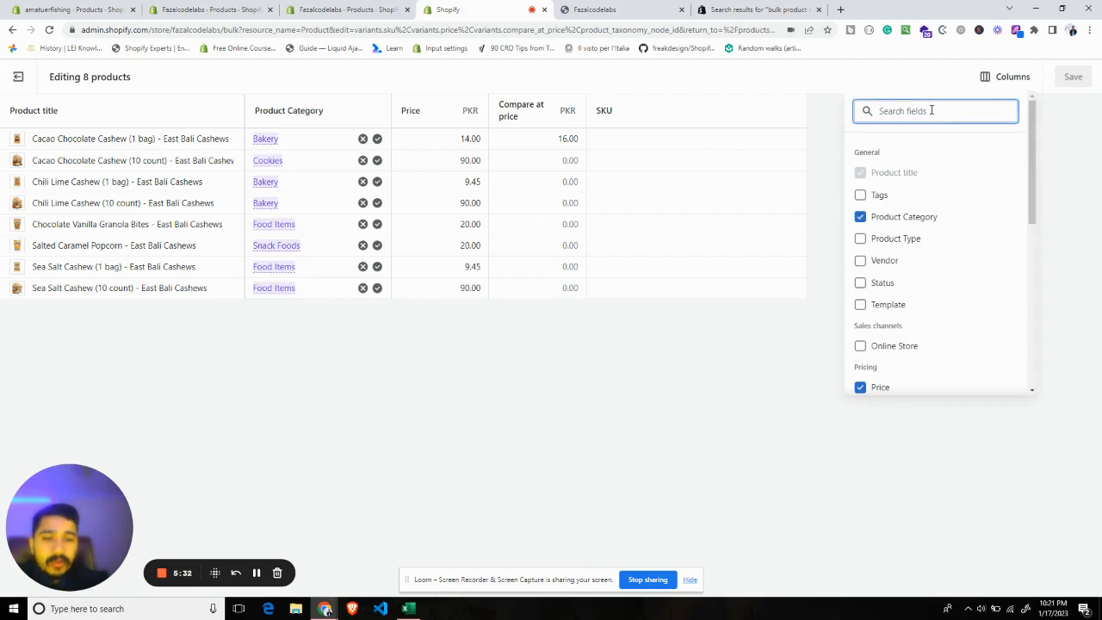
{"action": "type", "text": "tag"}
{"action": "left_click", "coordinate": [871, 155]}
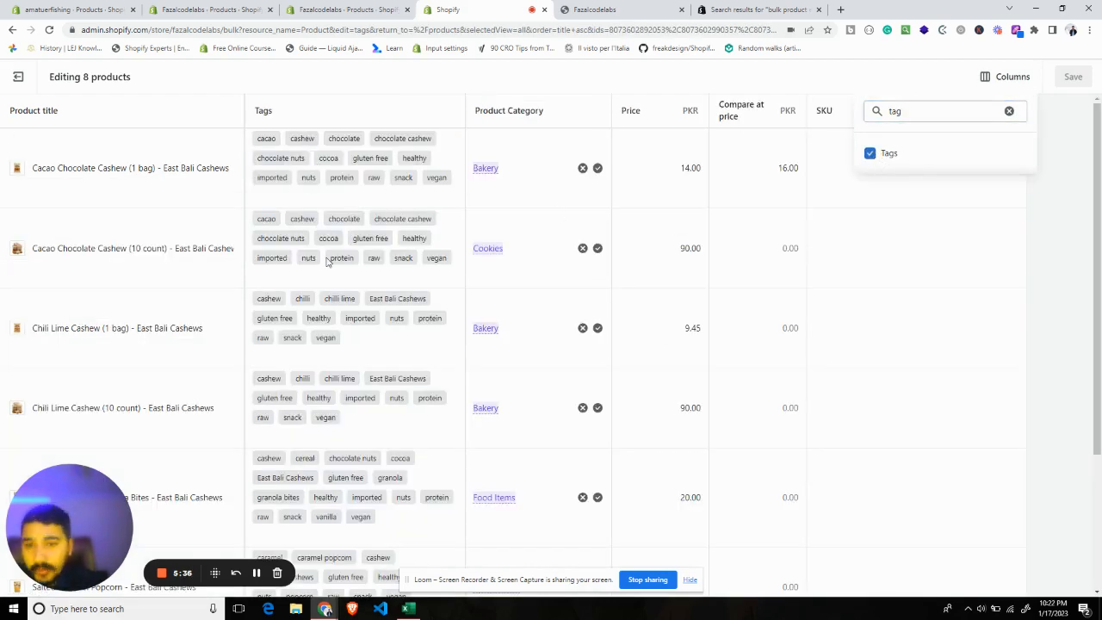
Remove the "imported" tag from Cacao Chocolate Cashew (1 bag)
{"action": "left_click", "coordinate": [374, 197]}
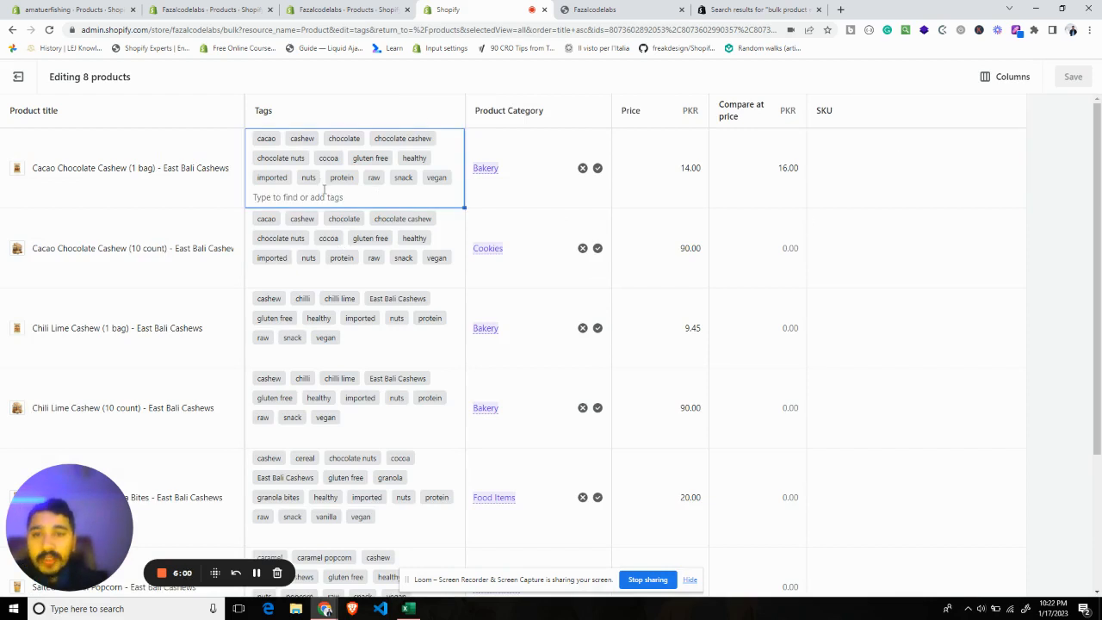
{"action": "left_click", "coordinate": [324, 195]}
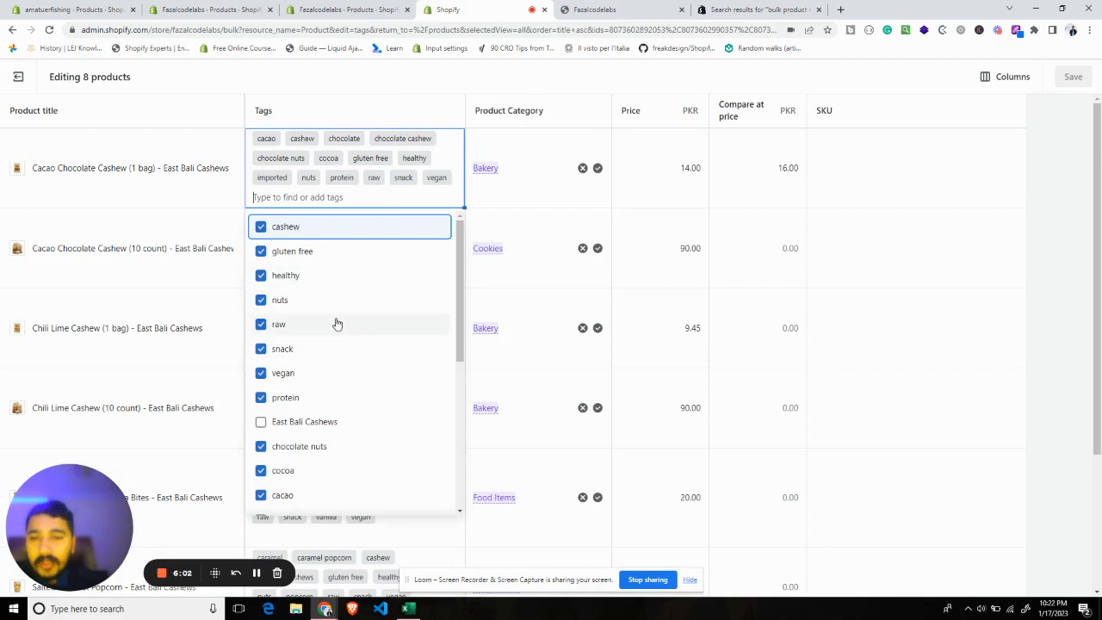
{"action": "scroll", "coordinate": [322, 420], "scroll_direction": "down", "scroll_amount": 3}
{"action": "scroll", "coordinate": [314, 370], "scroll_direction": "down", "scroll_amount": 1}
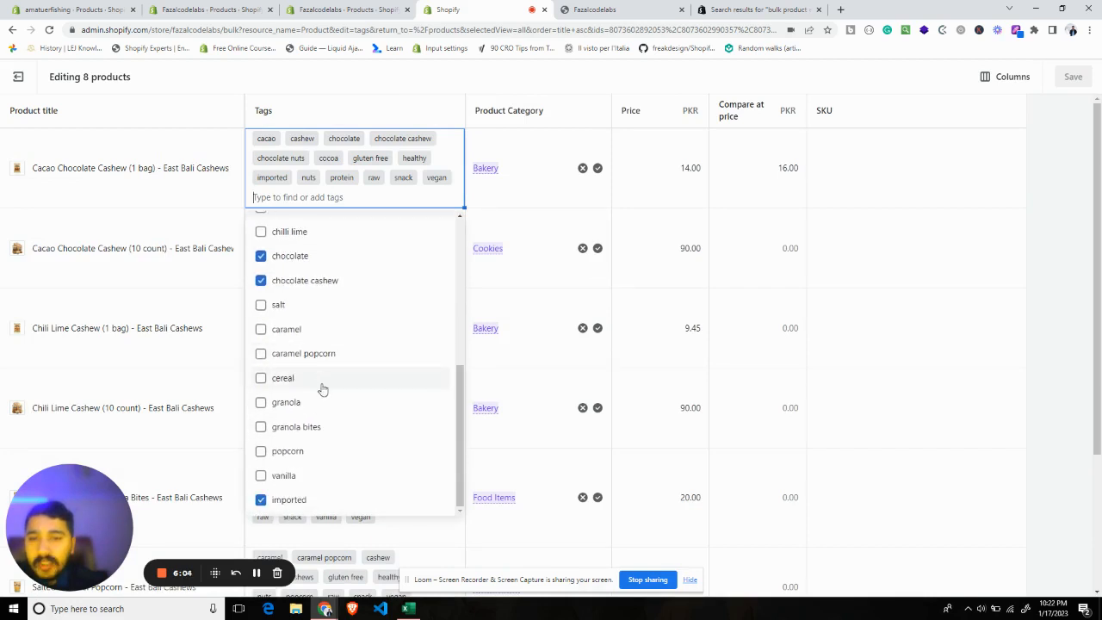
{"action": "left_click", "coordinate": [293, 504]}
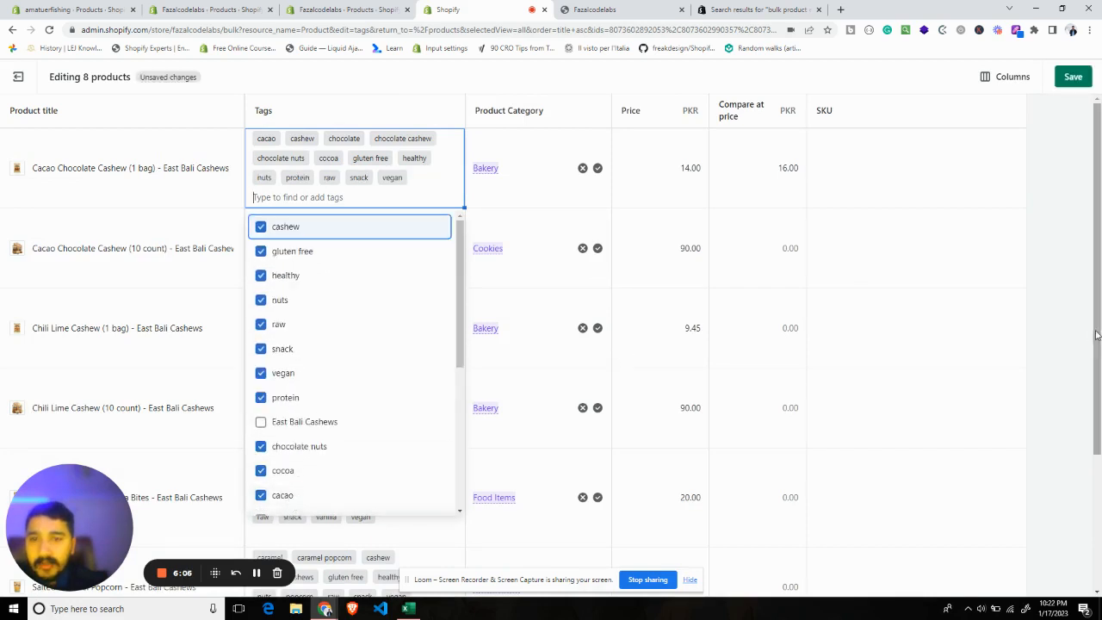
{"action": "key", "text": "Escape"}
Remove the "imported" tag from Cacao Chocolate Cashew (10 count)
{"action": "left_click", "coordinate": [430, 277]}
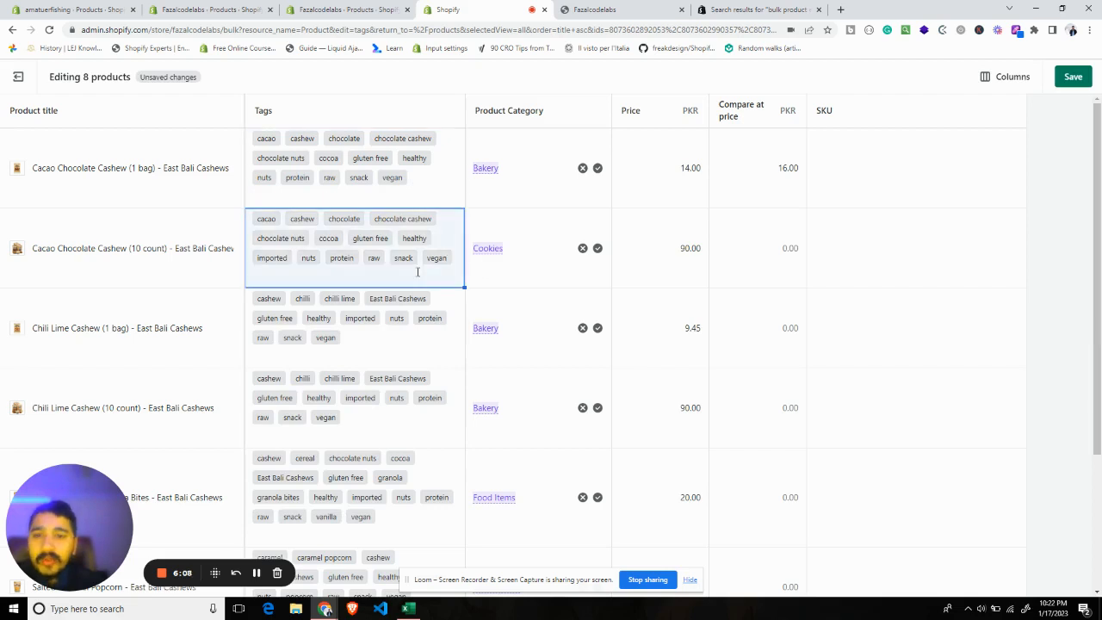
{"action": "scroll", "coordinate": [312, 384], "scroll_direction": "down", "scroll_amount": 5}
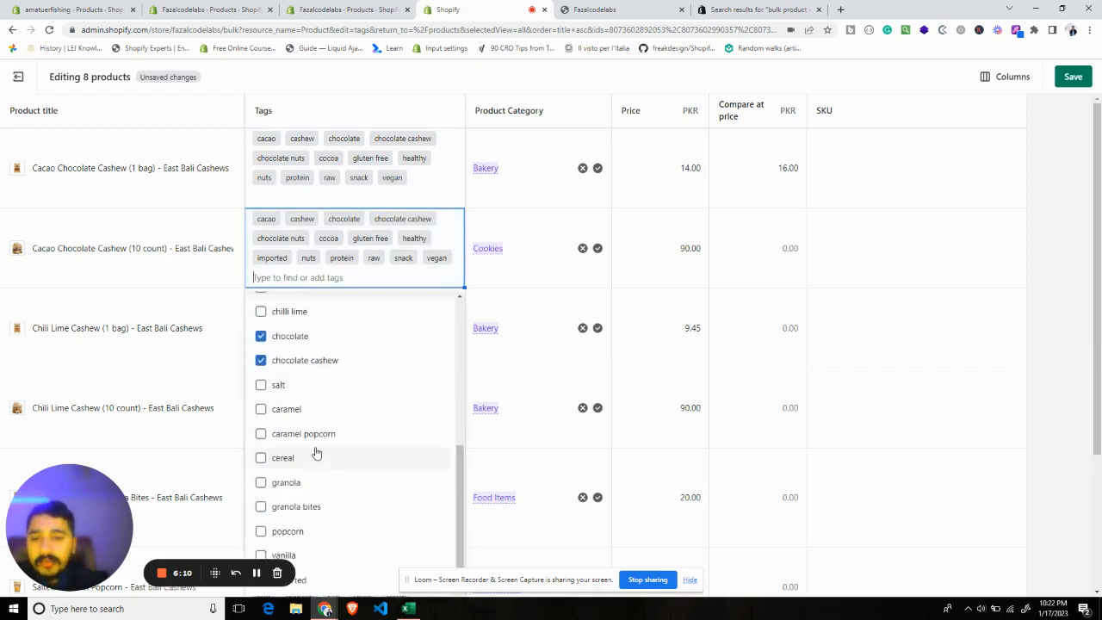
{"action": "left_click", "coordinate": [376, 572]}
{"action": "left_click", "coordinate": [1045, 348]}
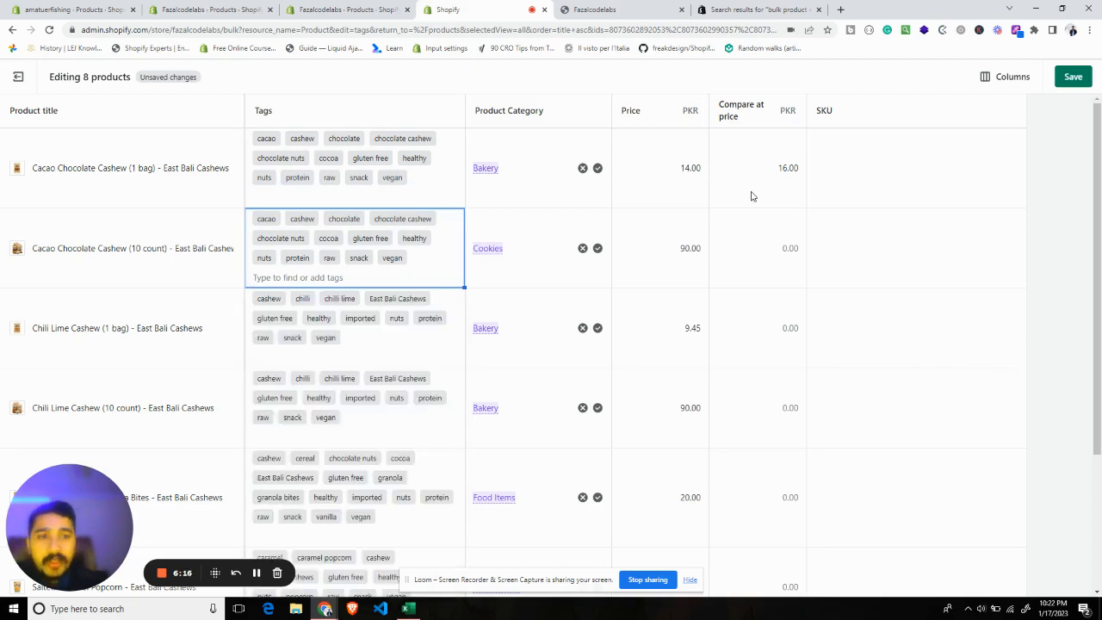
Set the price of Cacao Chocolate Cashew (1 bag) to 28
{"action": "left_click", "coordinate": [672, 172]}
{"action": "left_click", "coordinate": [680, 169]}
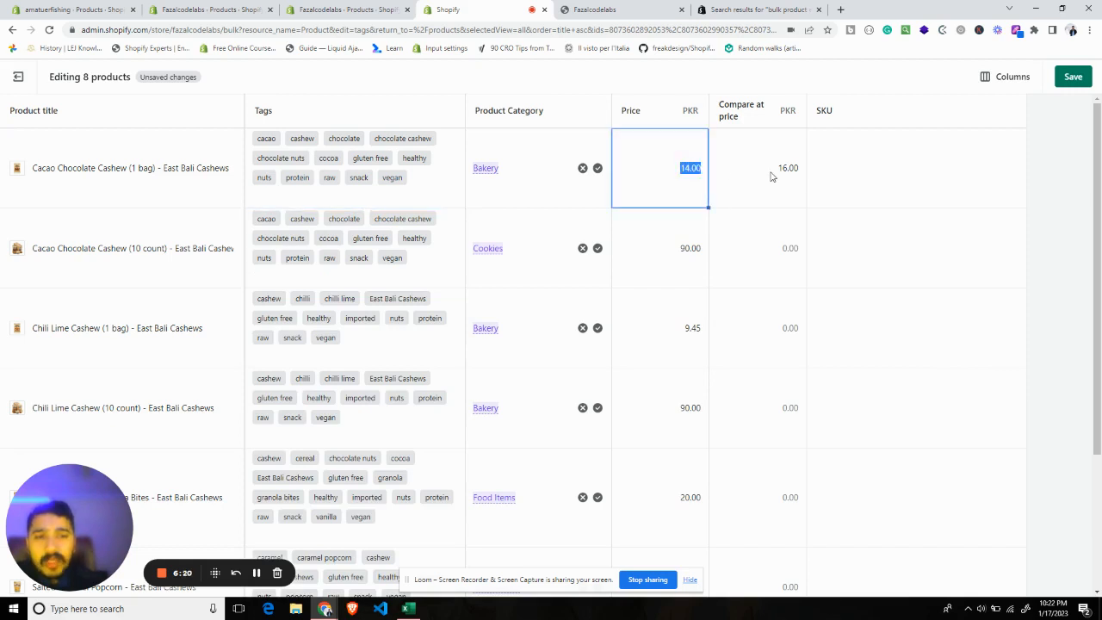
{"action": "type", "text": "28"}
Set the price of Cacao Chocolate Cashew (10 count) to 180
{"action": "left_click", "coordinate": [683, 293]}
{"action": "left_click", "coordinate": [683, 249]}
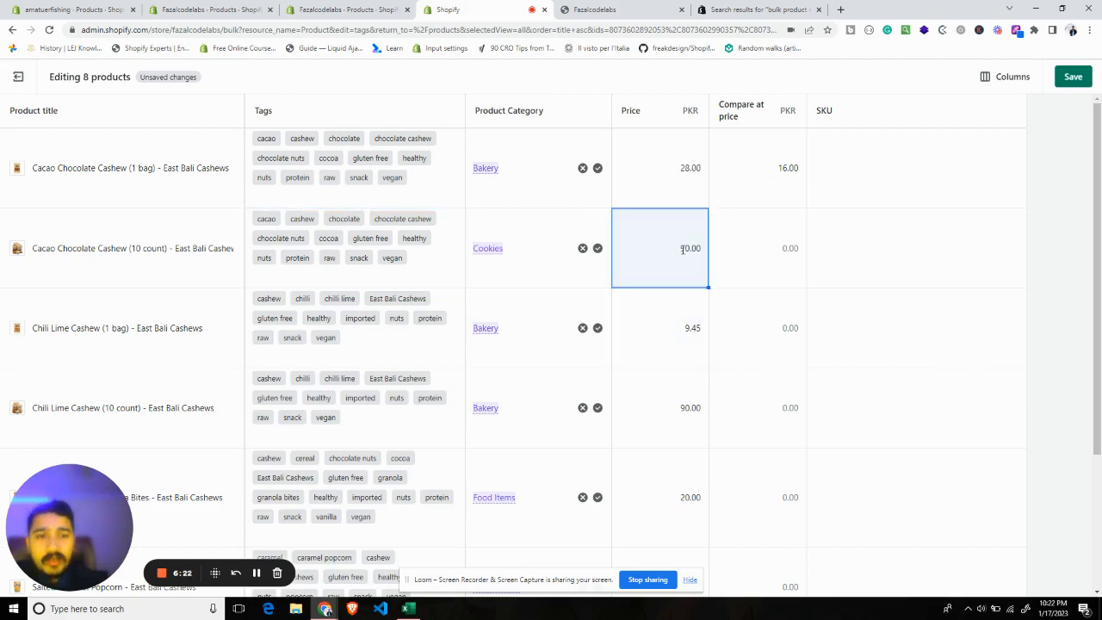
{"action": "left_click", "coordinate": [683, 249]}
{"action": "type", "text": "18"}
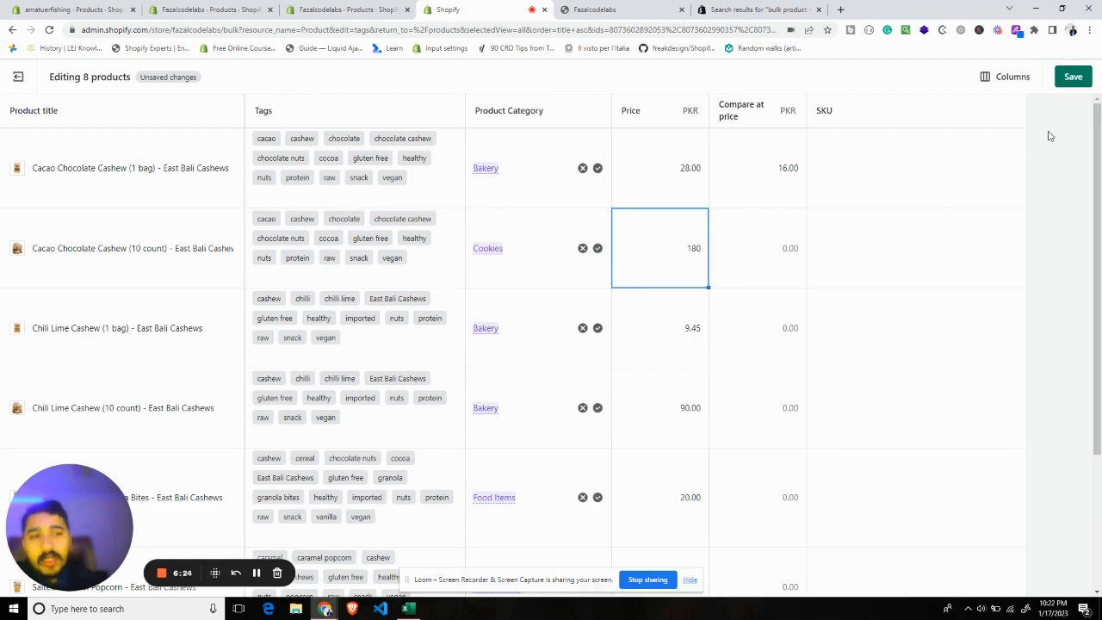
{"action": "type", "text": "0"}
Save the bulk tag and price edits and return to the product list
{"action": "left_click", "coordinate": [1072, 77]}
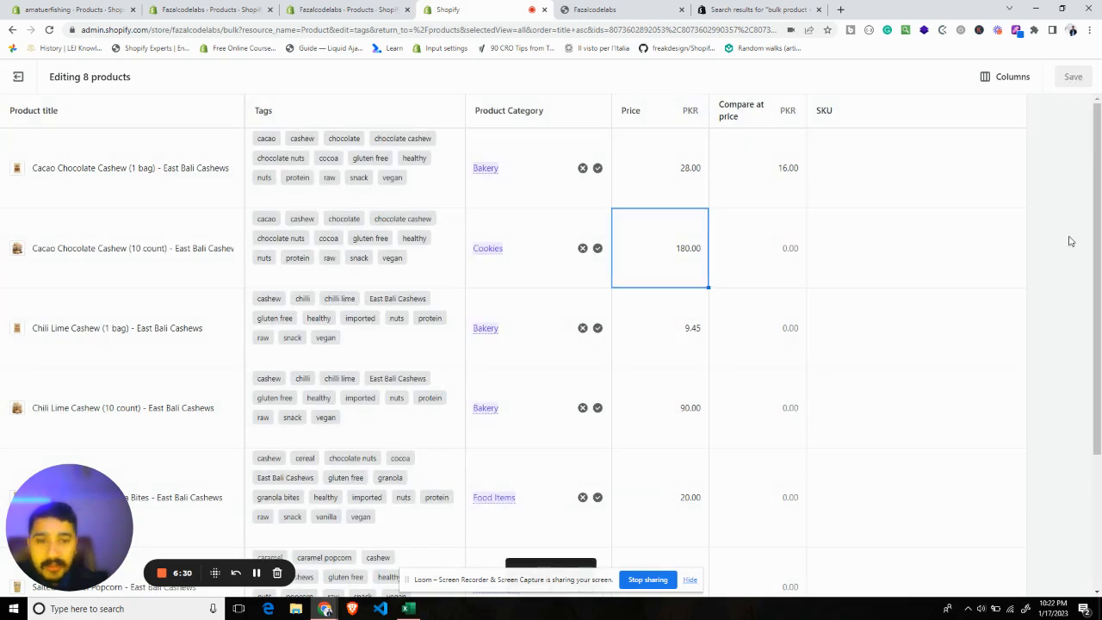
{"action": "left_click_drag", "start_coordinate": [1097, 288], "coordinate": [1094, 172]}
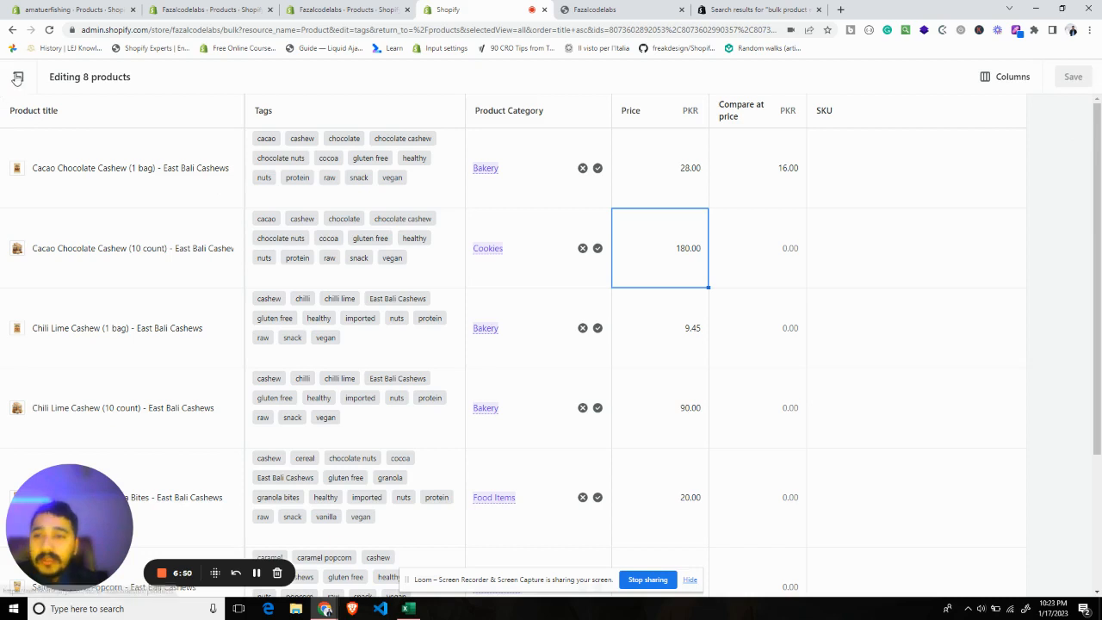
{"action": "left_click", "coordinate": [17, 76]}
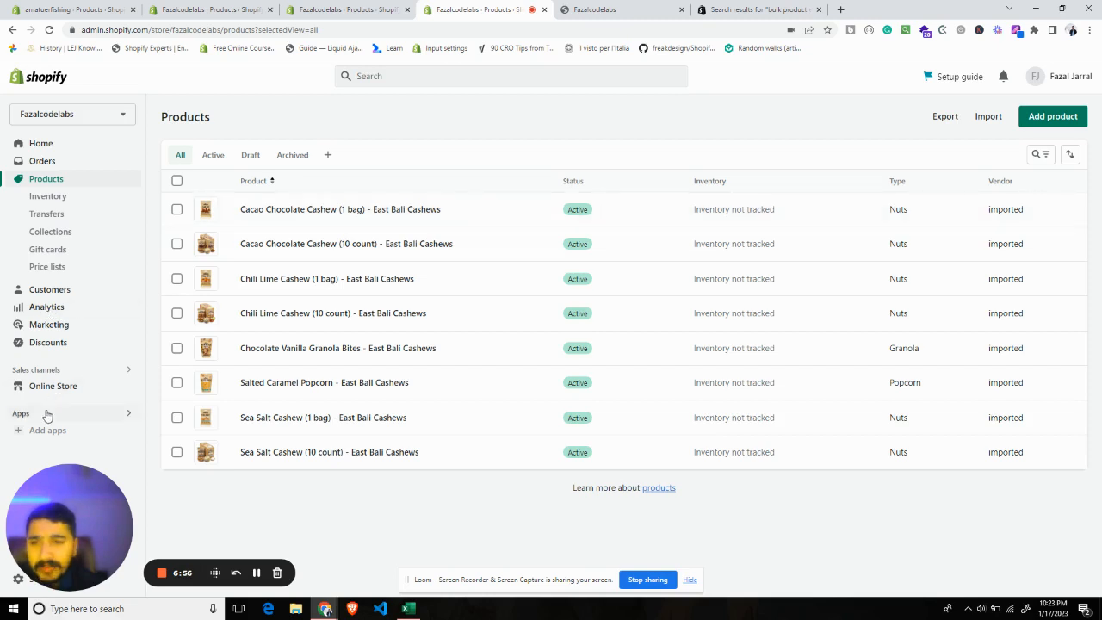
Switch to the Shopify App Store results for "bulk product edit" and sort them by Most popular
{"action": "left_click", "coordinate": [753, 10]}
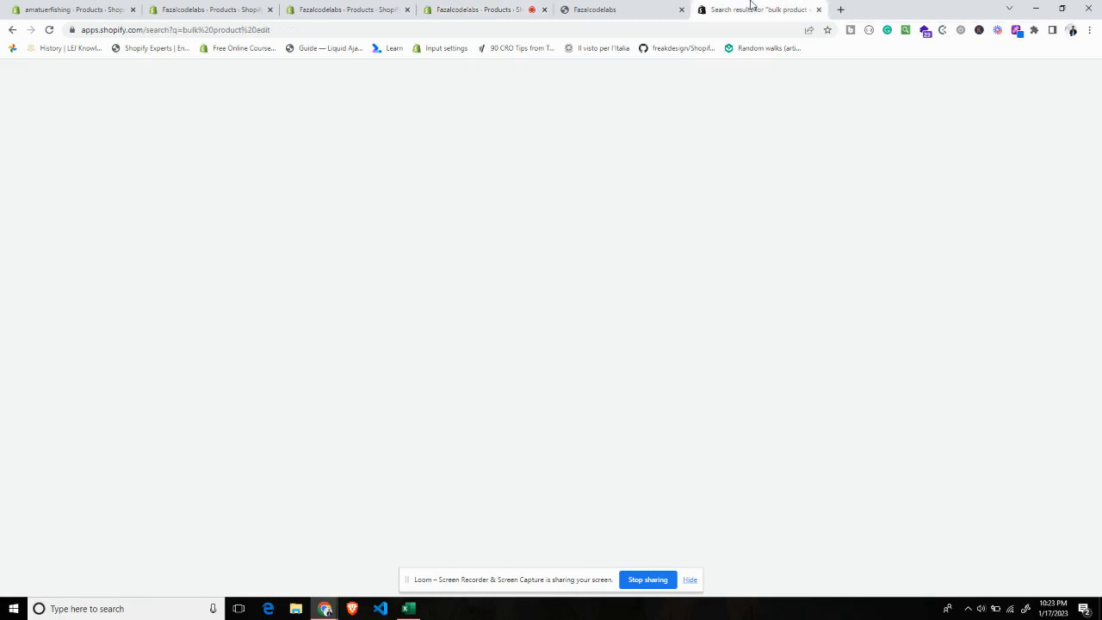
{"action": "left_click_drag", "start_coordinate": [83, 29], "coordinate": [169, 30]}
{"action": "left_click_drag", "start_coordinate": [457, 88], "coordinate": [360, 88]}
{"action": "left_click", "coordinate": [2, 229]}
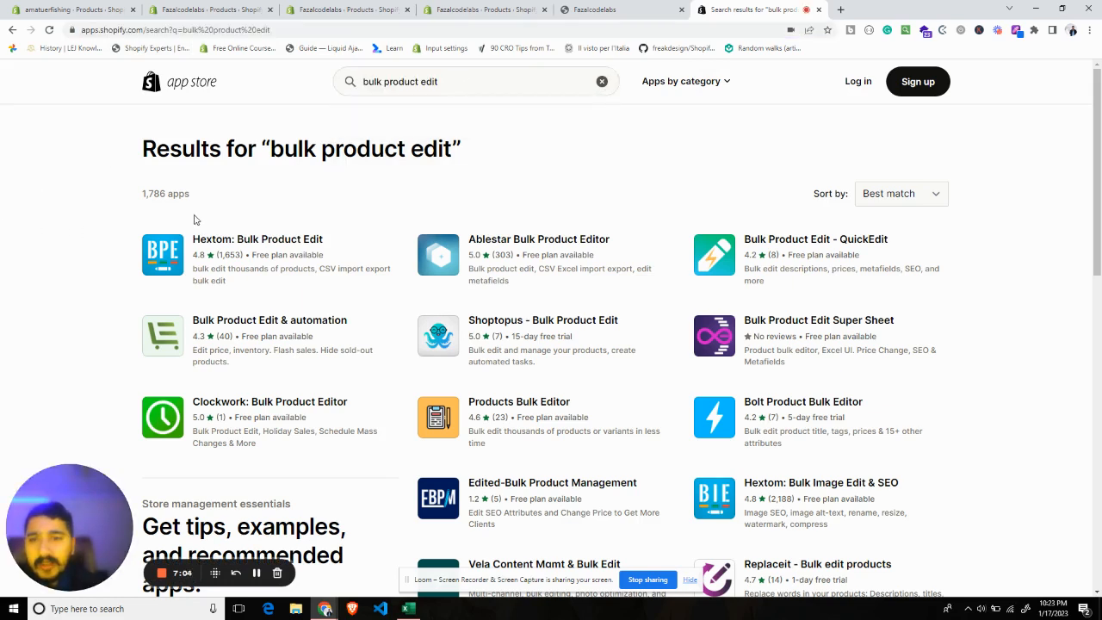
{"action": "left_click", "coordinate": [924, 202]}
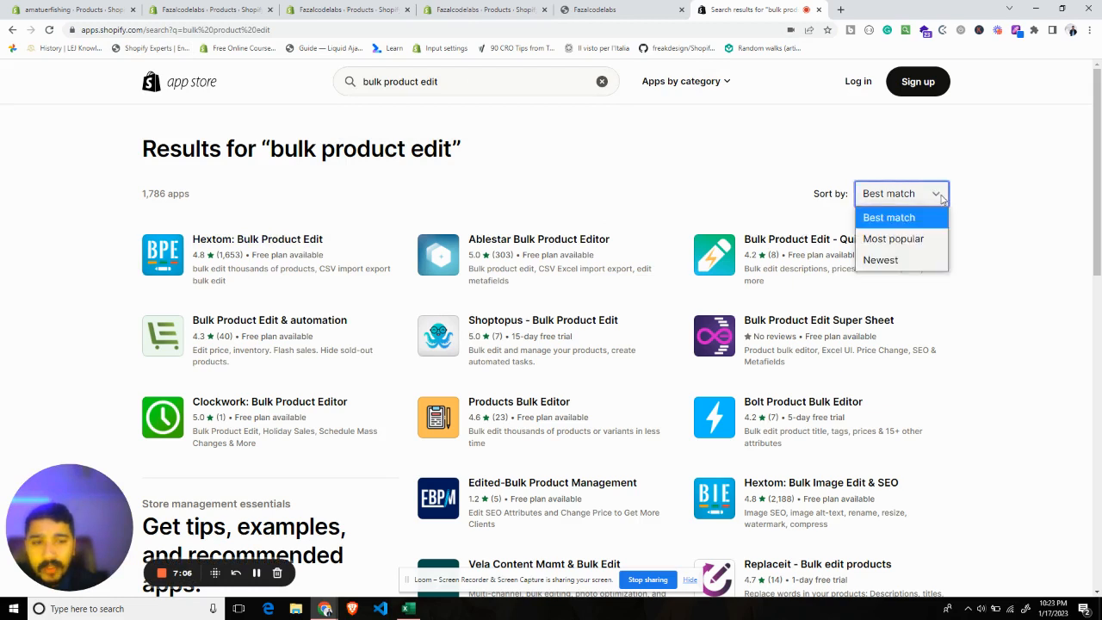
{"action": "left_click", "coordinate": [897, 247]}
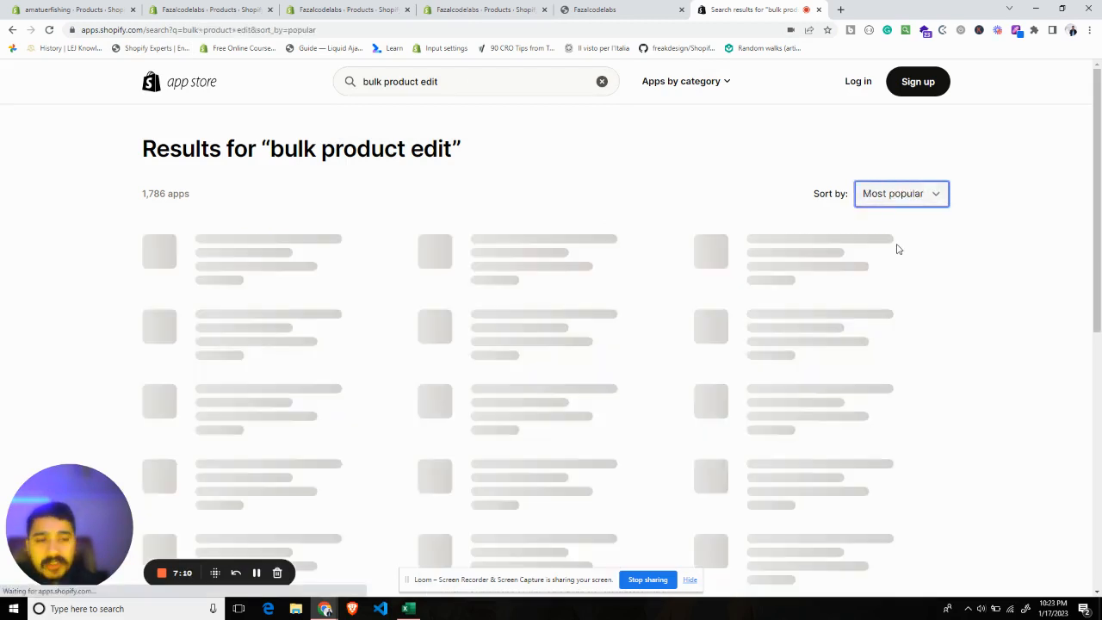